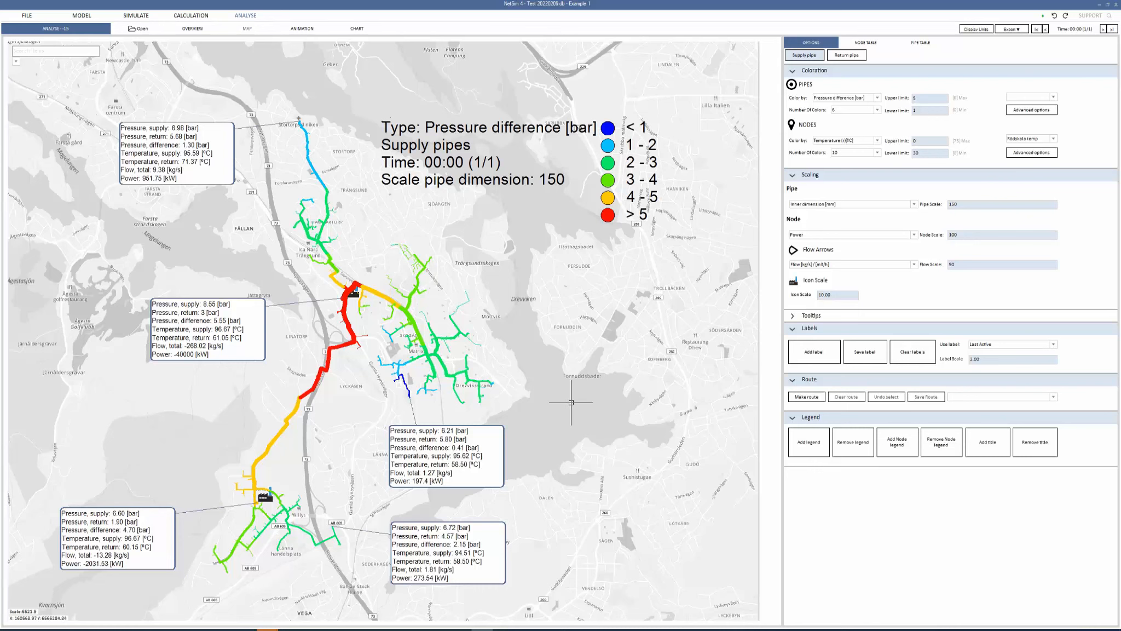
Step: Set the pipe coloration for pressure difference to 3 colors with an upper limit of 4 bar
{"action": "mouse_move", "coordinate": [401, 332]}
{"action": "mouse_move", "coordinate": [252, 555]}
{"action": "left_click", "coordinate": [878, 110]}
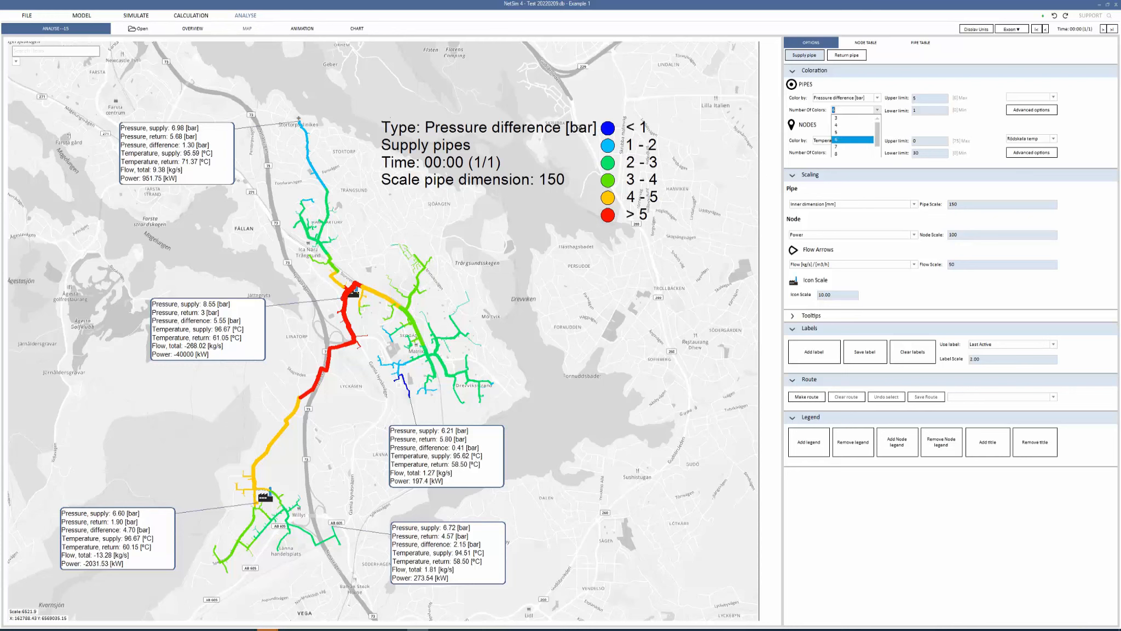
{"action": "left_click", "coordinate": [856, 119]}
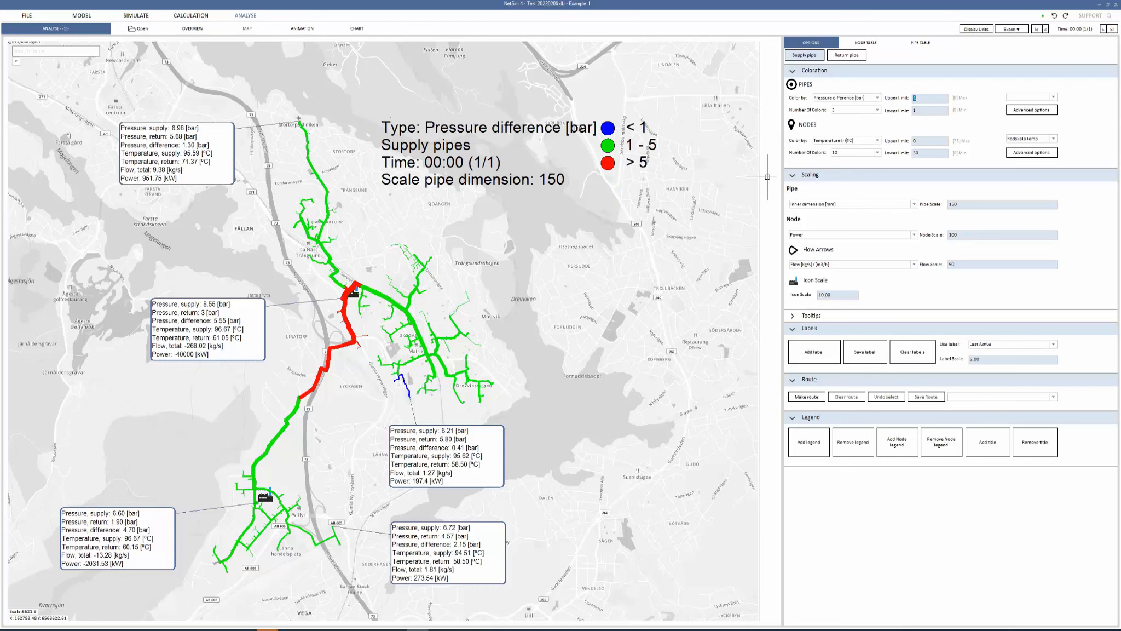
{"action": "type", "text": "4"}
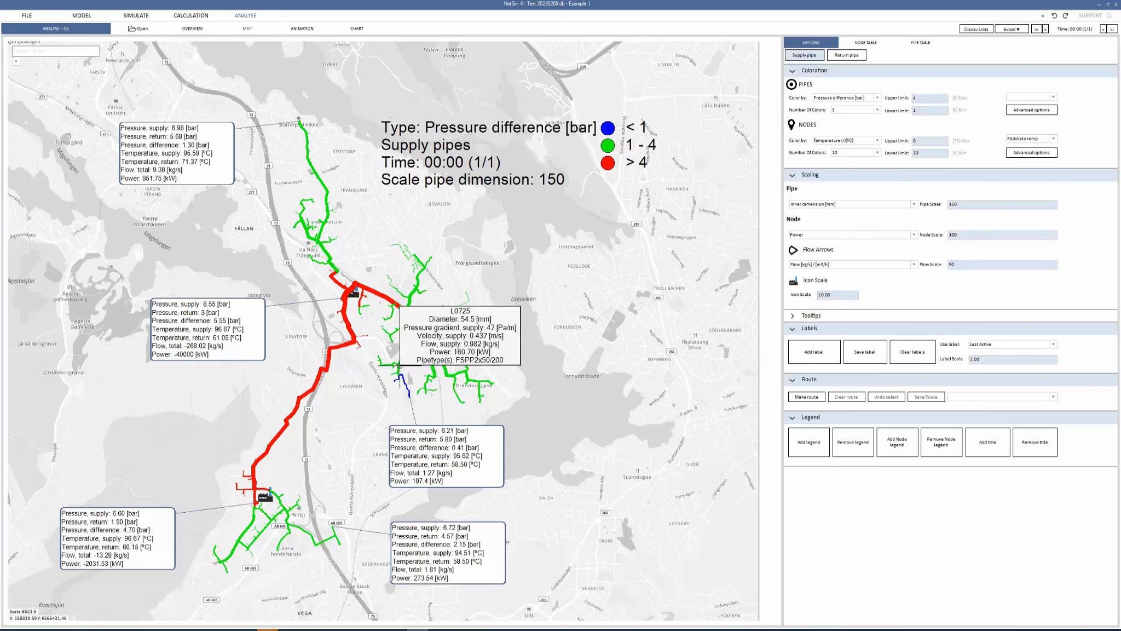
{"action": "mouse_move", "coordinate": [383, 327]}
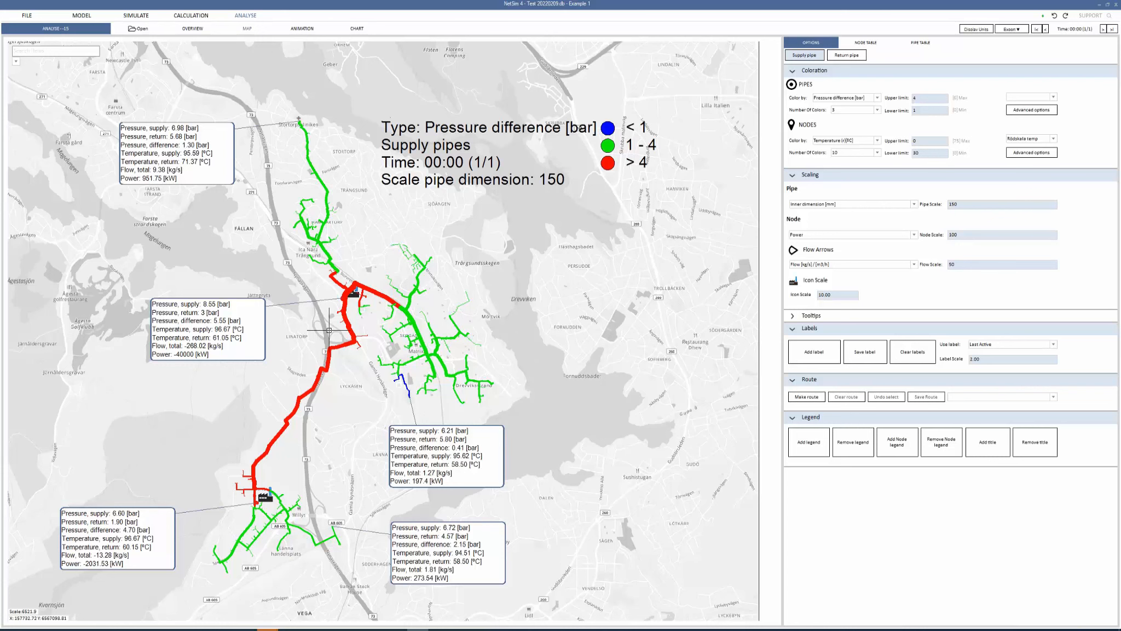
Step: Set the pipe coloration to 16 colors with an upper limit of 5 bar
{"action": "left_click", "coordinate": [878, 110]}
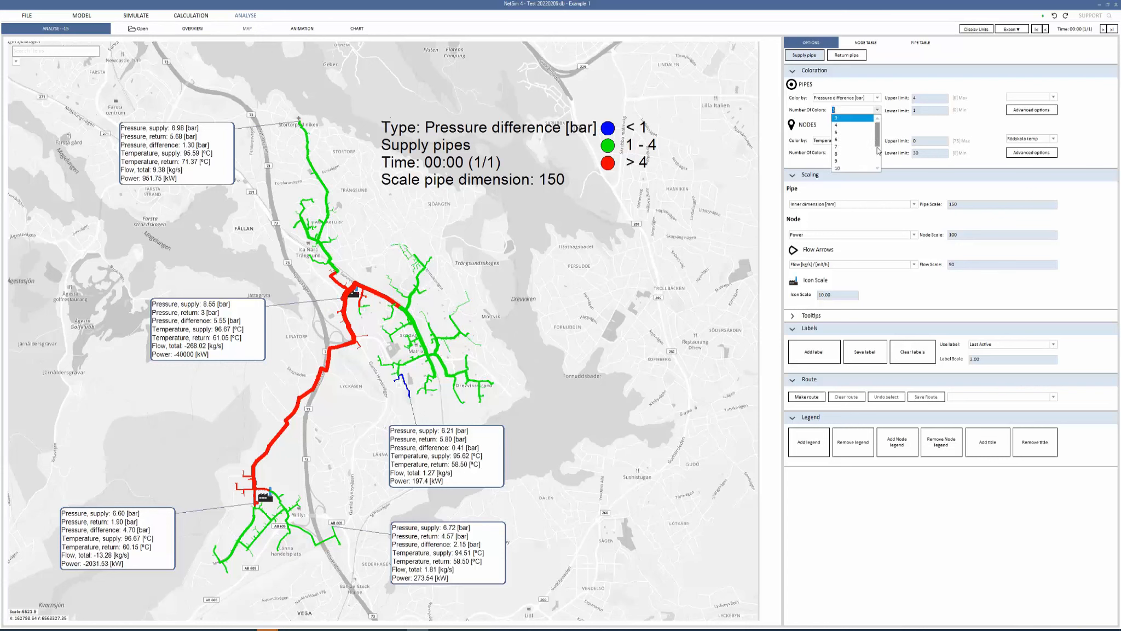
{"action": "scroll", "coordinate": [877, 156], "scroll_direction": "down", "scroll_amount": 2}
{"action": "left_click", "coordinate": [864, 169]}
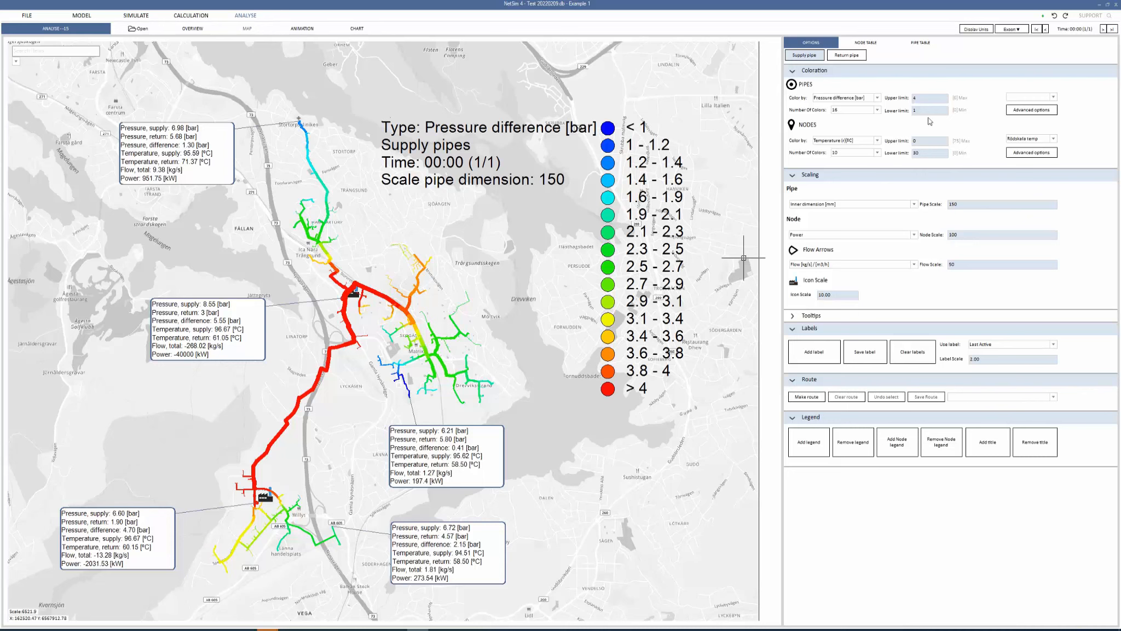
{"action": "type", "text": "5"}
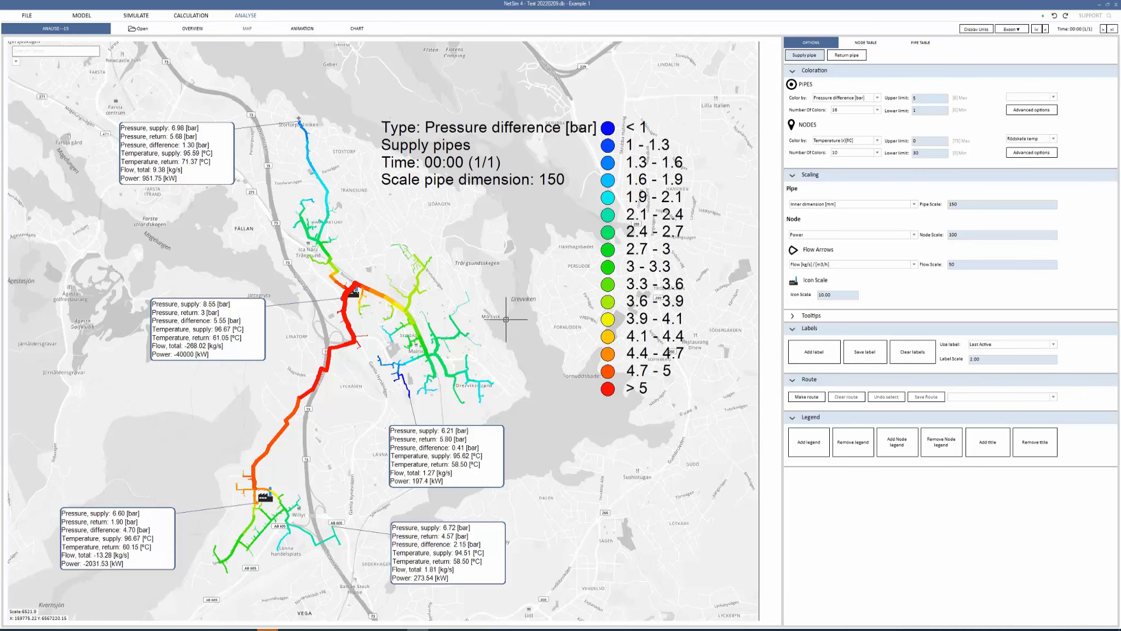
Step: Reduce the number of colors for the pipes' pressure difference to 6
{"action": "scroll", "coordinate": [507, 323], "scroll_direction": "down", "scroll_amount": 1}
{"action": "scroll", "coordinate": [403, 431], "scroll_direction": "up", "scroll_amount": 1}
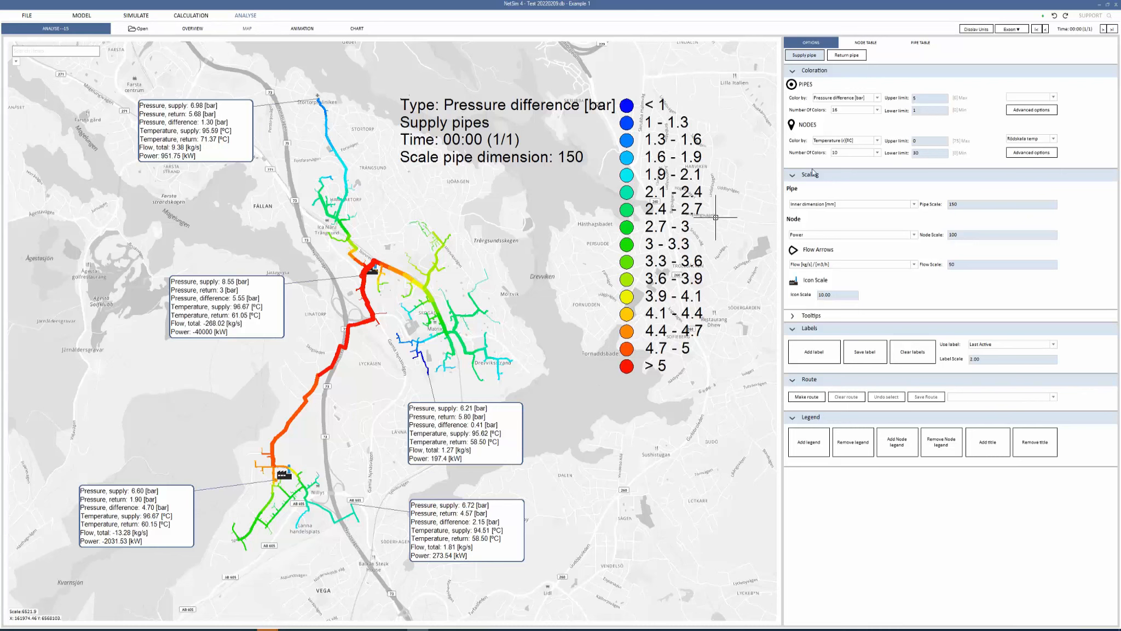
{"action": "left_click", "coordinate": [878, 110]}
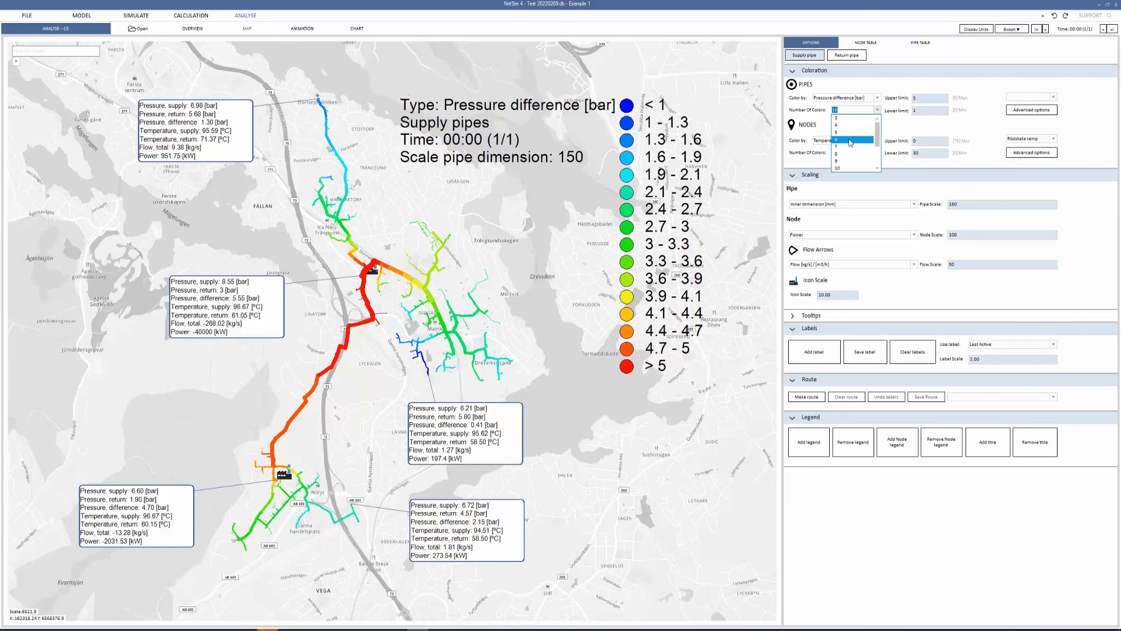
{"action": "left_click", "coordinate": [850, 144]}
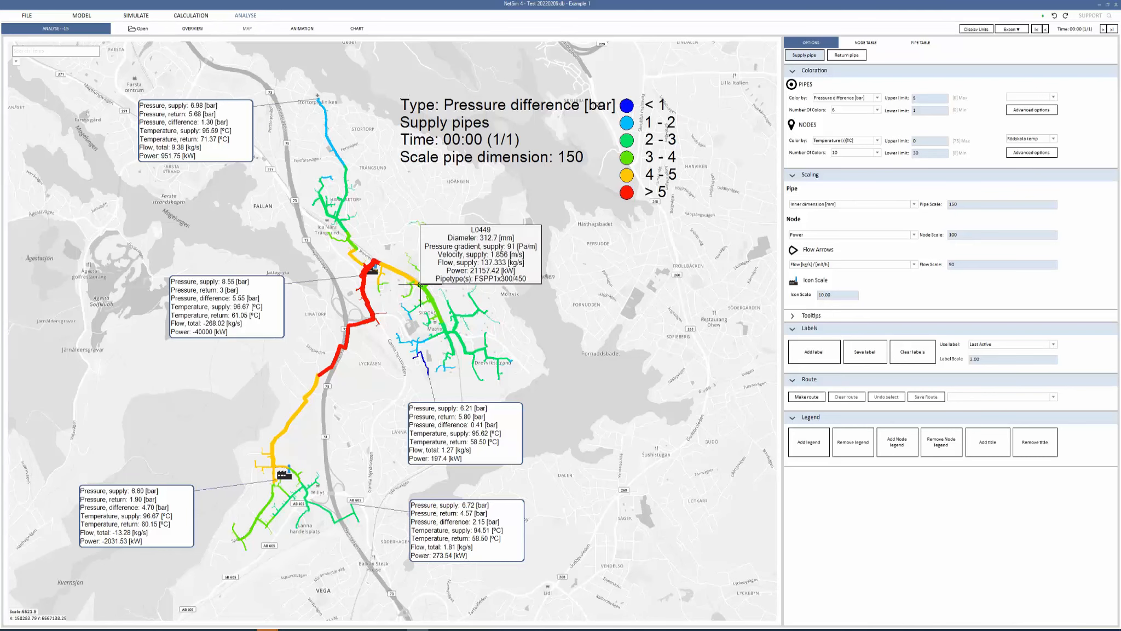
Step: Color the supply pipes by pressure gradient [Pa/m], trying 4 colors and settling on 5
{"action": "left_click", "coordinate": [877, 98]}
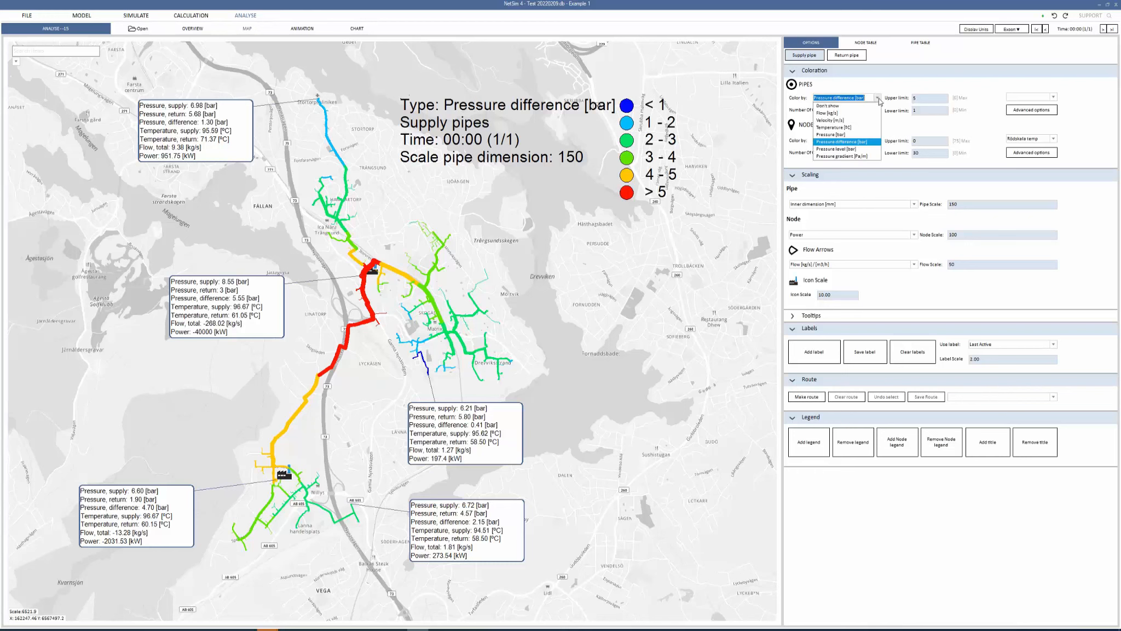
{"action": "left_click", "coordinate": [841, 156]}
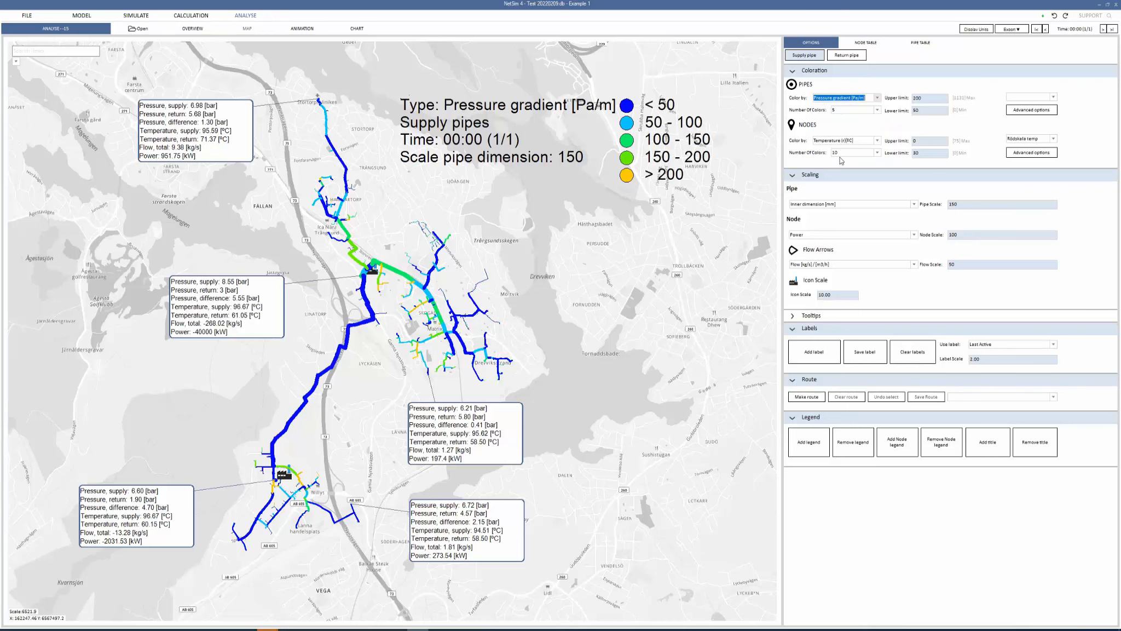
{"action": "left_click", "coordinate": [878, 110]}
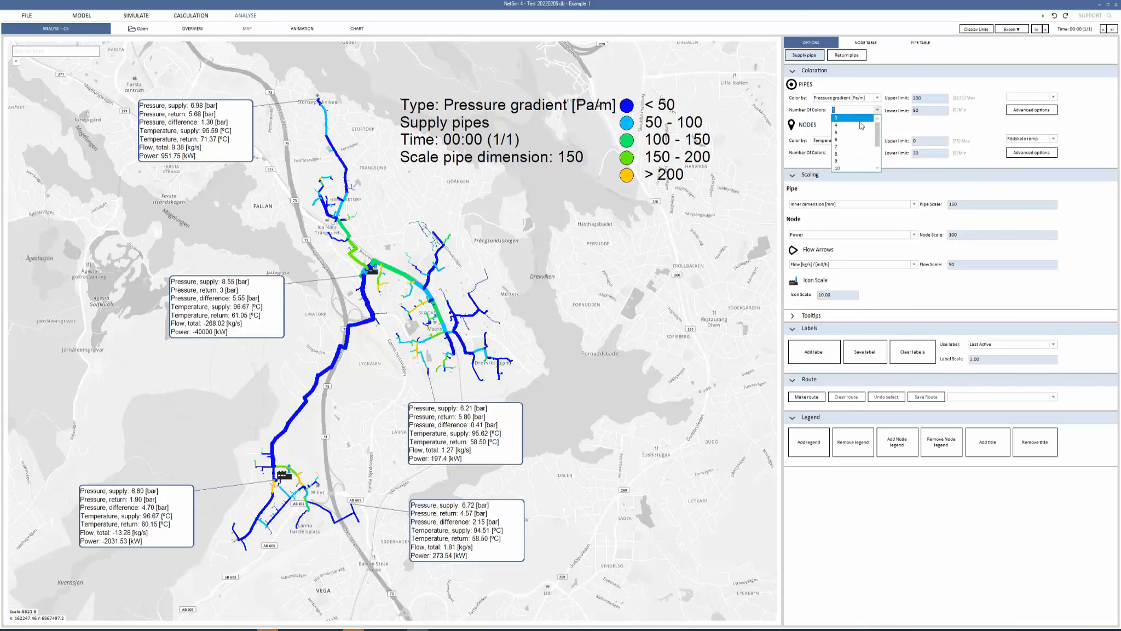
{"action": "left_click", "coordinate": [858, 128]}
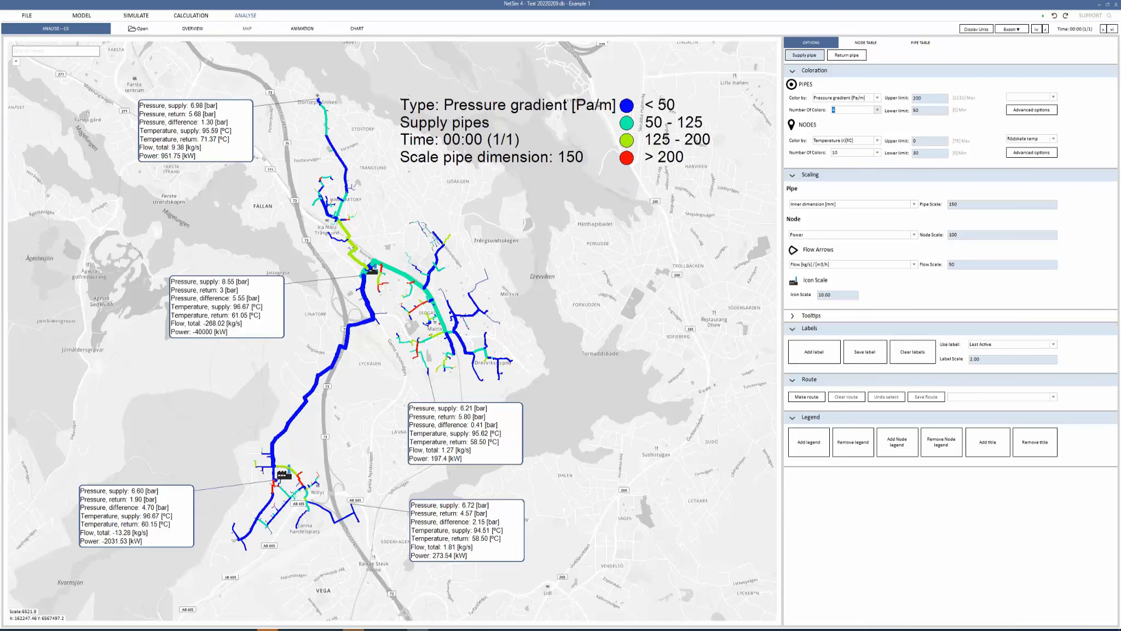
{"action": "left_click", "coordinate": [878, 110]}
{"action": "left_click", "coordinate": [862, 135]}
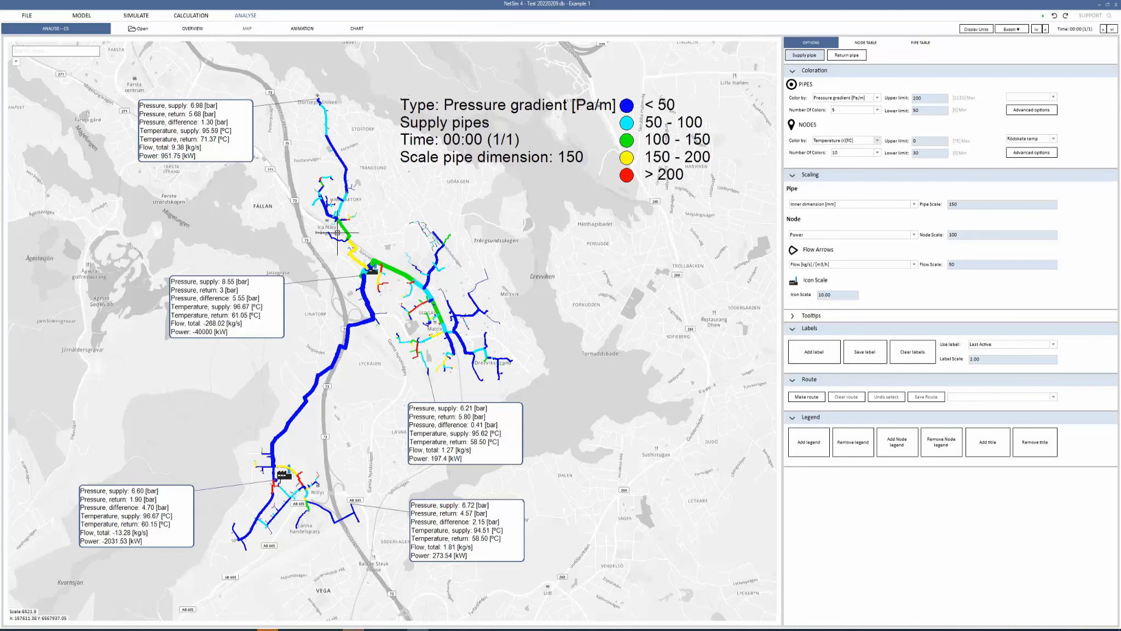
Step: Examine the pressure gradient colors and pipe details along the supply main between Trångsund and the production plant
{"action": "mouse_move", "coordinate": [327, 233]}
{"action": "scroll", "coordinate": [365, 232], "scroll_direction": "up", "scroll_amount": 3}
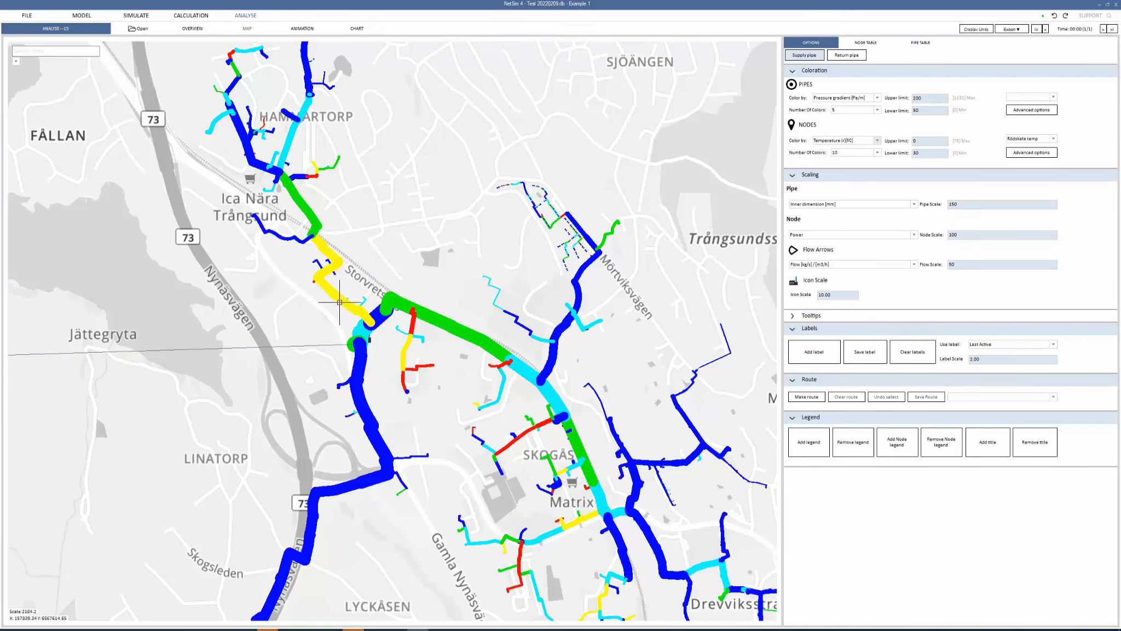
{"action": "mouse_move", "coordinate": [334, 295]}
{"action": "scroll", "coordinate": [426, 339], "scroll_direction": "down", "scroll_amount": 1}
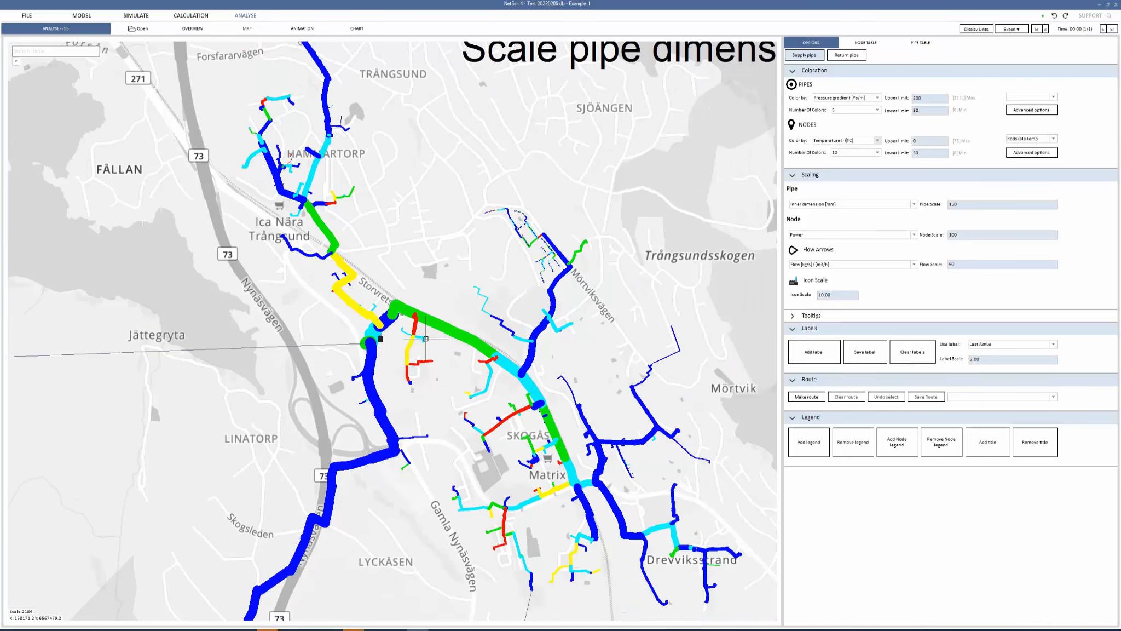
{"action": "scroll", "coordinate": [427, 326], "scroll_direction": "down", "scroll_amount": 1}
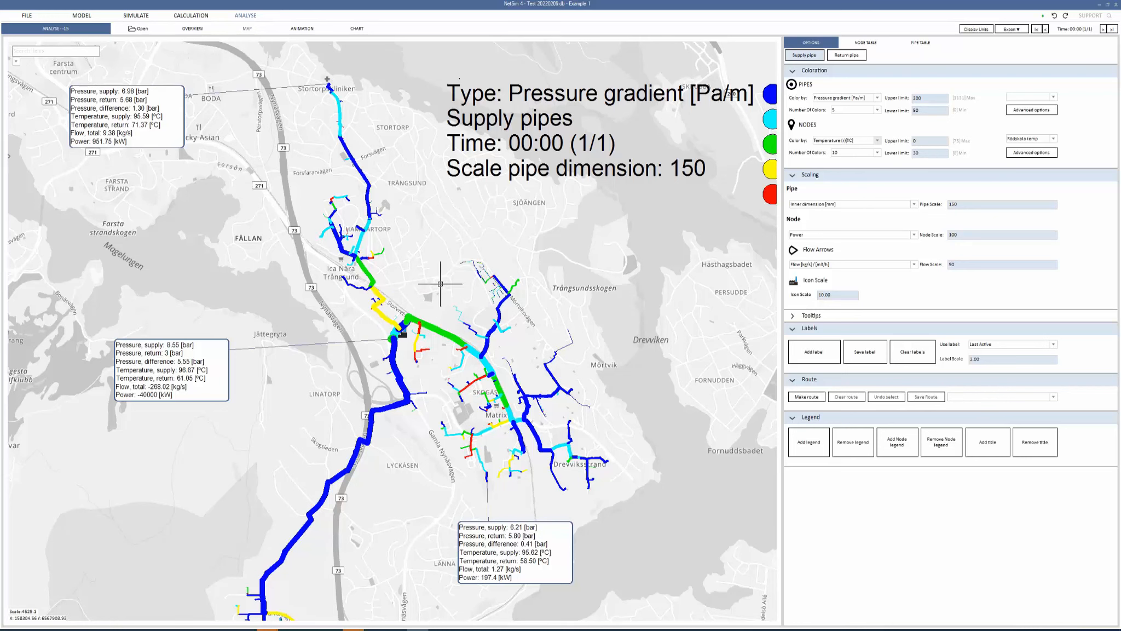
{"action": "scroll", "coordinate": [440, 285], "scroll_direction": "down", "scroll_amount": 1}
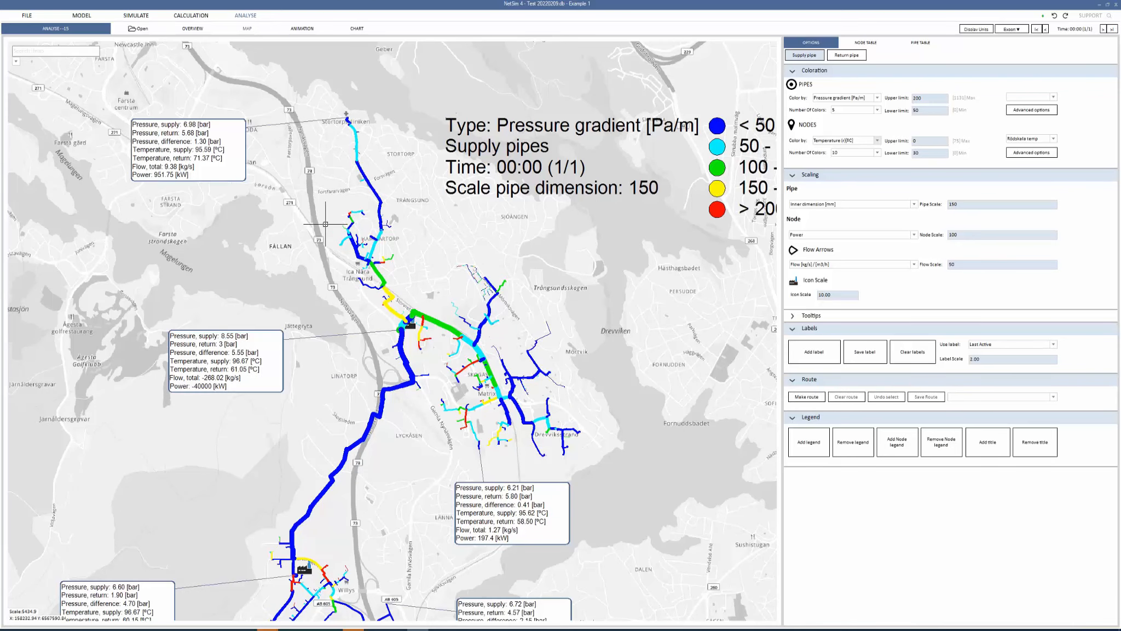
{"action": "scroll", "coordinate": [322, 197], "scroll_direction": "down", "scroll_amount": 1}
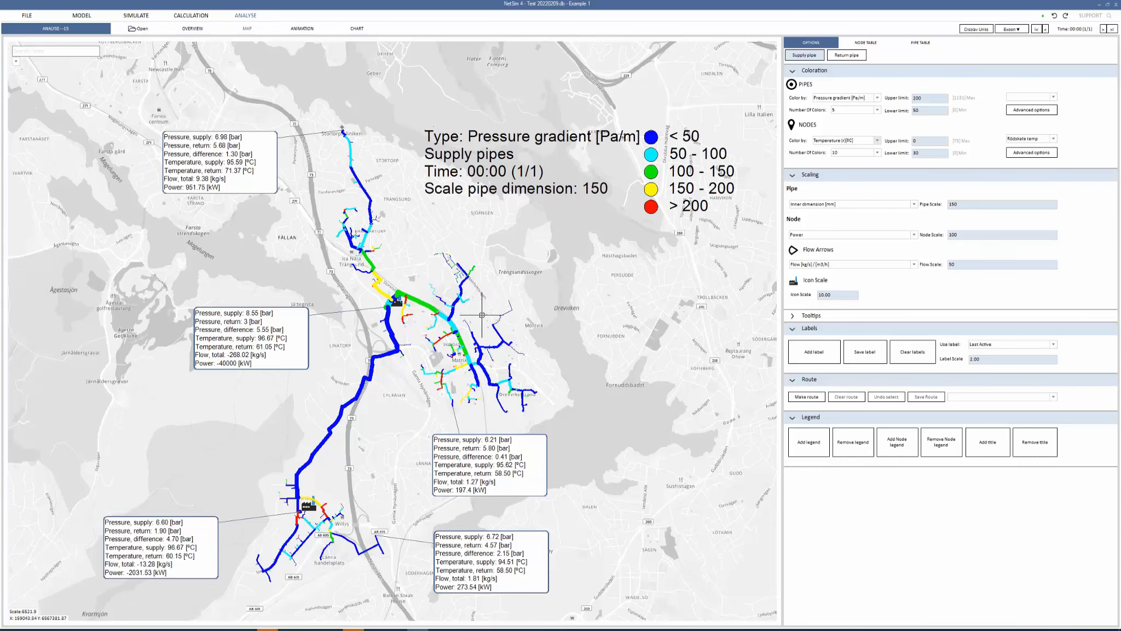
{"action": "scroll", "coordinate": [422, 295], "scroll_direction": "up", "scroll_amount": 4}
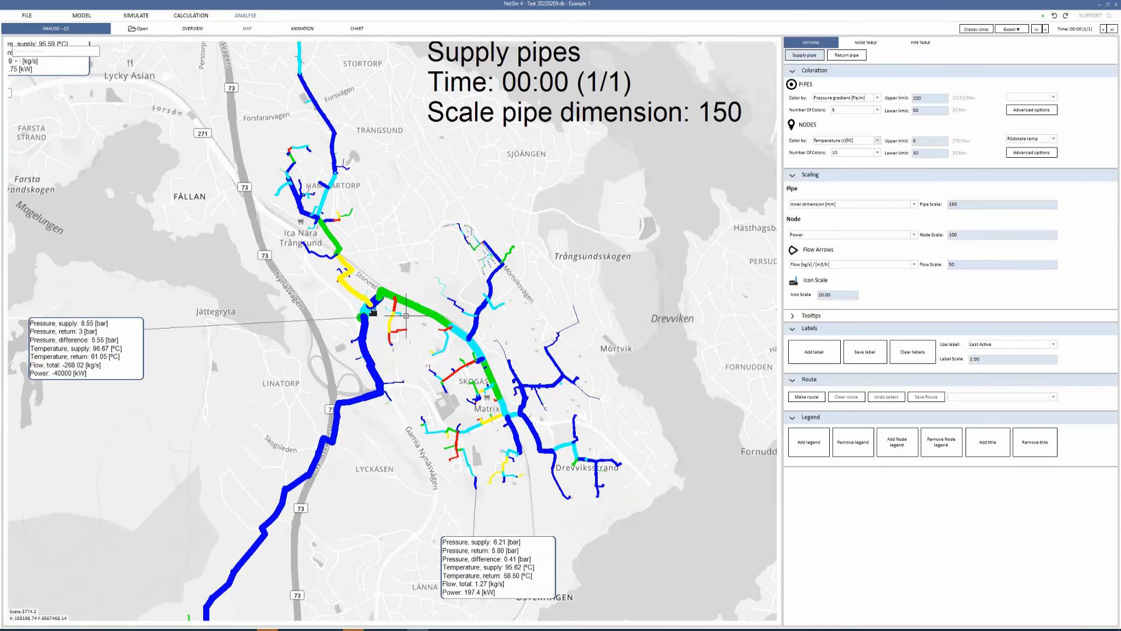
{"action": "scroll", "coordinate": [401, 318], "scroll_direction": "up", "scroll_amount": 3}
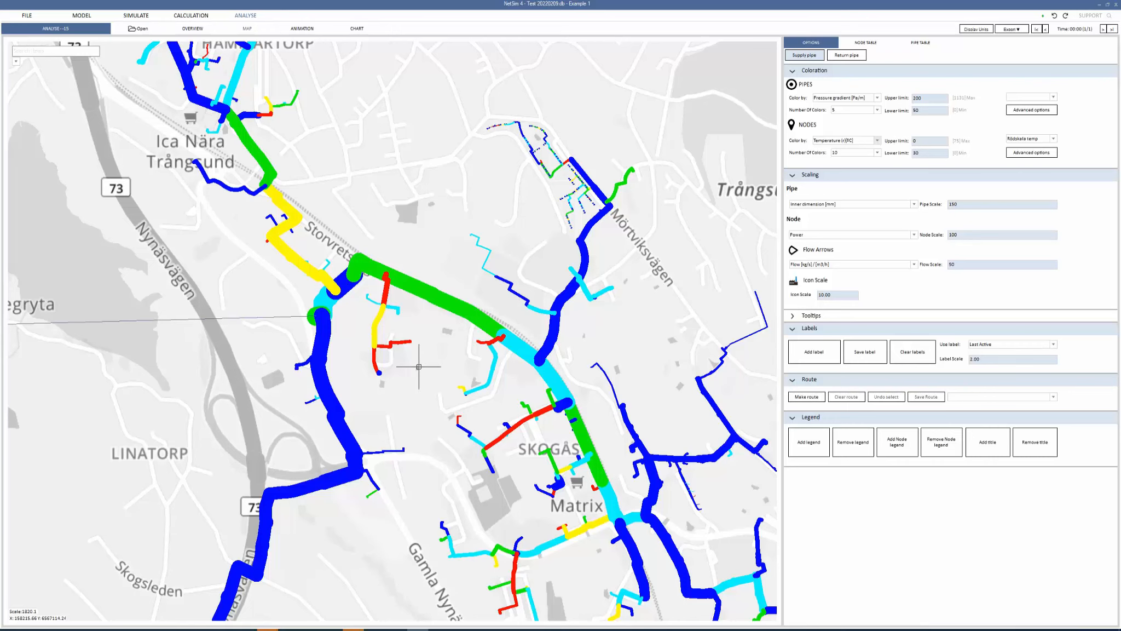
{"action": "mouse_move", "coordinate": [285, 220]}
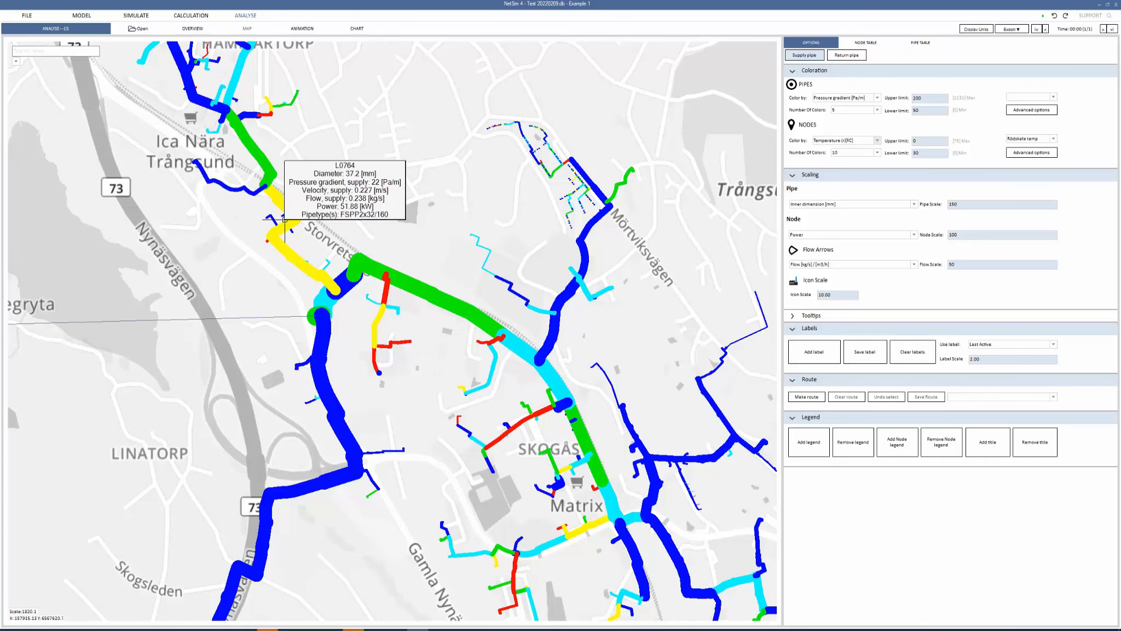
{"action": "scroll", "coordinate": [285, 220], "scroll_direction": "down", "scroll_amount": 2}
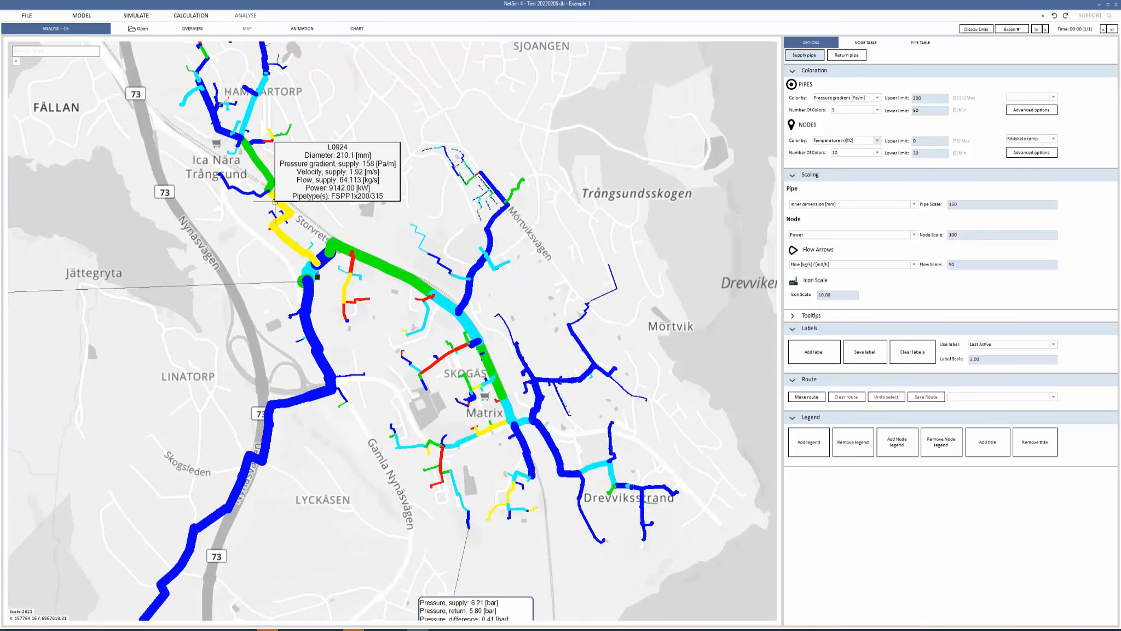
{"action": "scroll", "coordinate": [274, 202], "scroll_direction": "down", "scroll_amount": 1}
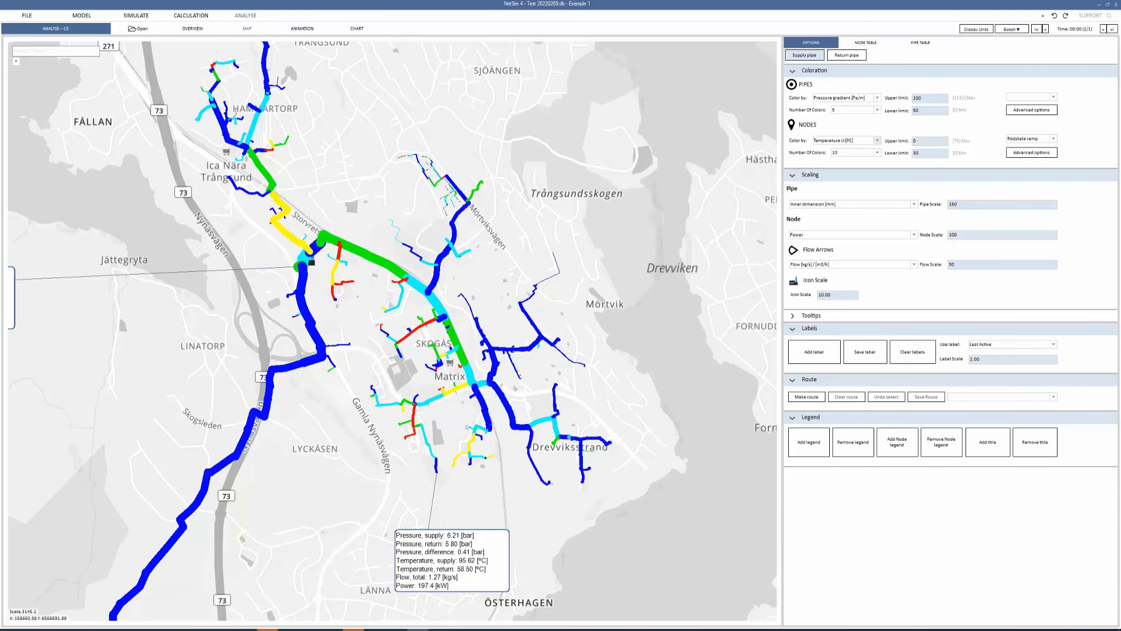
Step: Examine the pressure gradients of the branch pipes southwest of Matrix in Skogås and return to the whole network
{"action": "scroll", "coordinate": [435, 408], "scroll_direction": "up", "scroll_amount": 1}
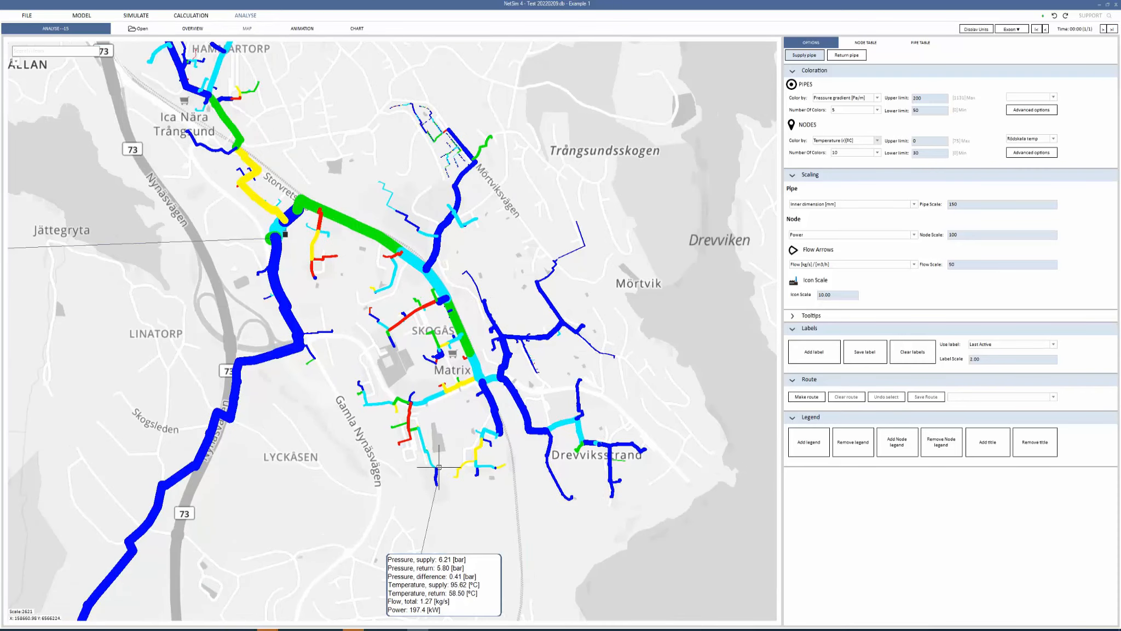
{"action": "scroll", "coordinate": [402, 473], "scroll_direction": "up", "scroll_amount": 1}
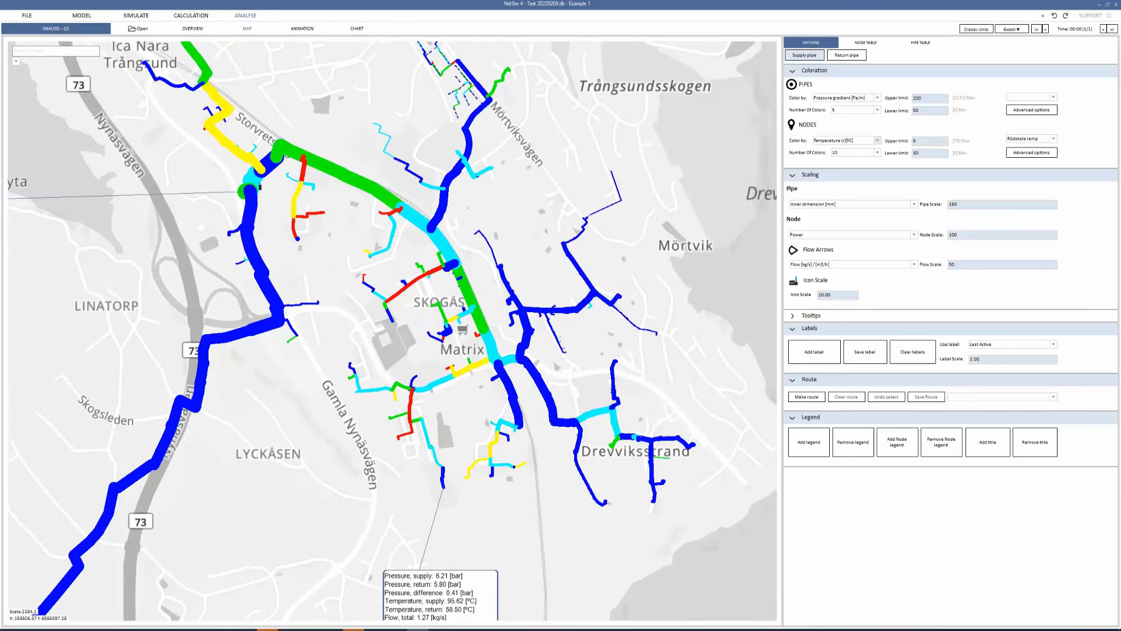
{"action": "scroll", "coordinate": [400, 481], "scroll_direction": "up", "scroll_amount": 4}
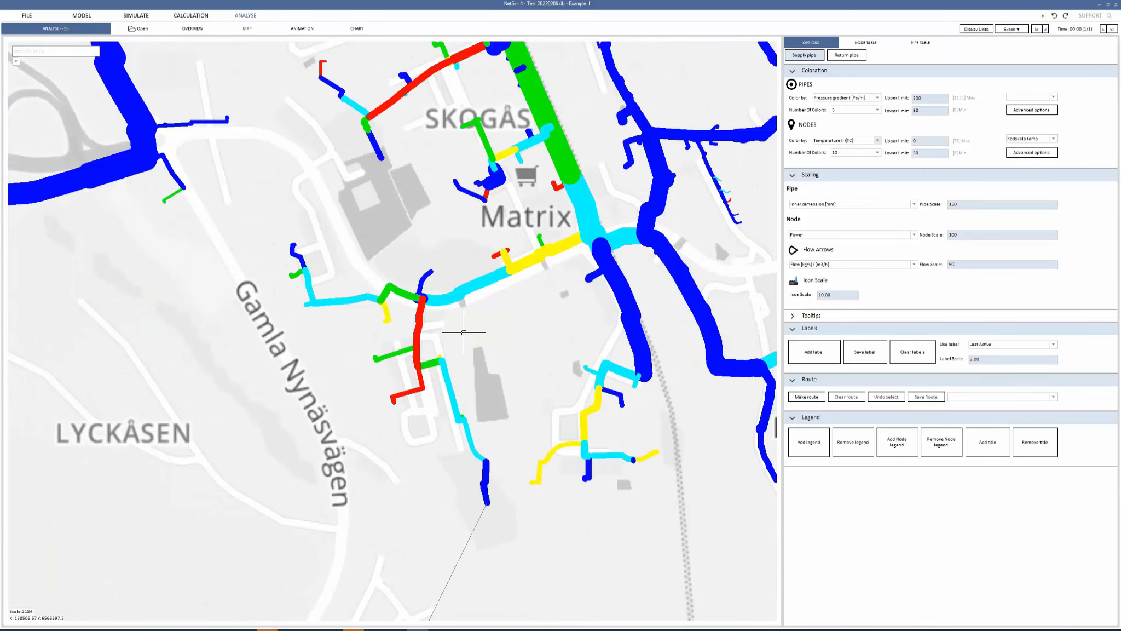
{"action": "mouse_move", "coordinate": [417, 330]}
{"action": "mouse_move", "coordinate": [418, 300]}
{"action": "scroll", "coordinate": [528, 363], "scroll_direction": "down", "scroll_amount": 2}
{"action": "scroll", "coordinate": [521, 302], "scroll_direction": "down", "scroll_amount": 3}
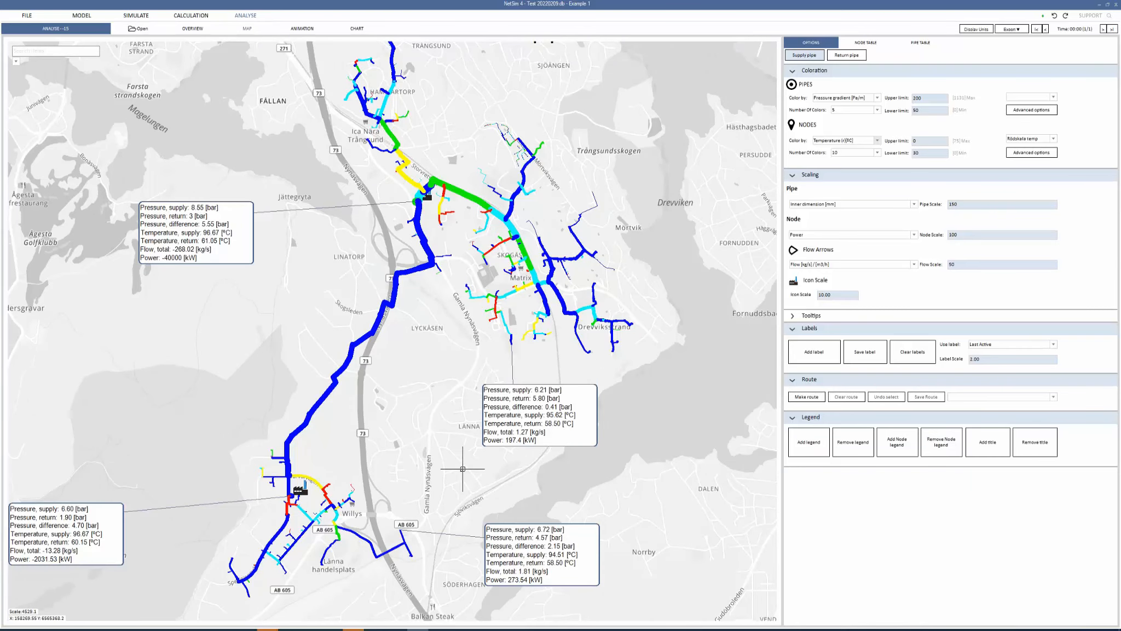
{"action": "scroll", "coordinate": [464, 468], "scroll_direction": "down", "scroll_amount": 1}
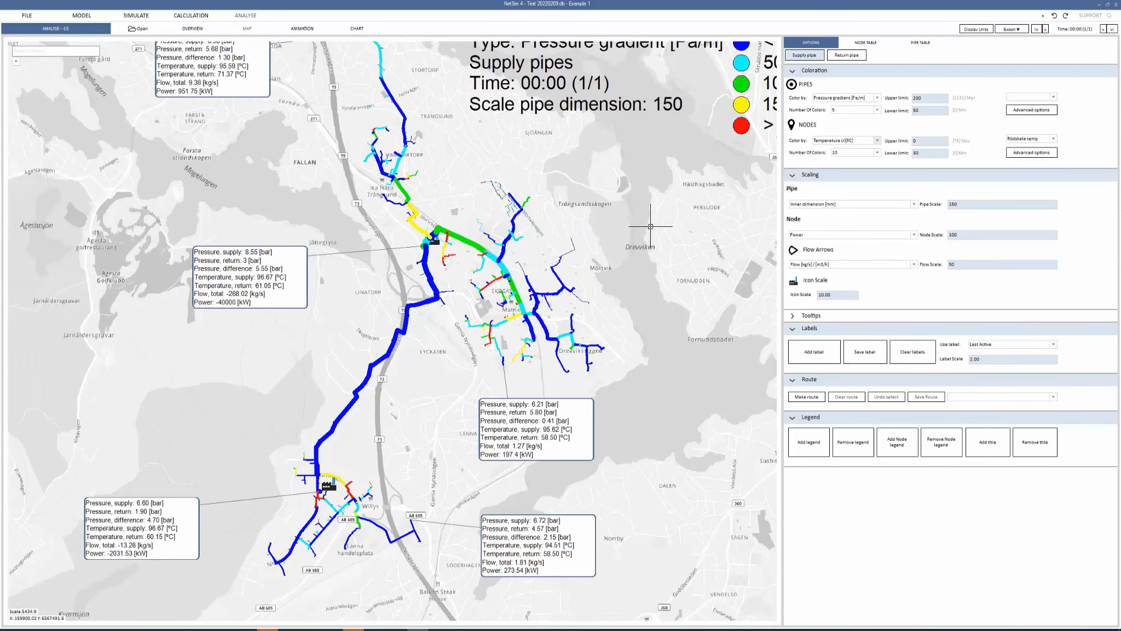
{"action": "scroll", "coordinate": [386, 474], "scroll_direction": "down", "scroll_amount": 1}
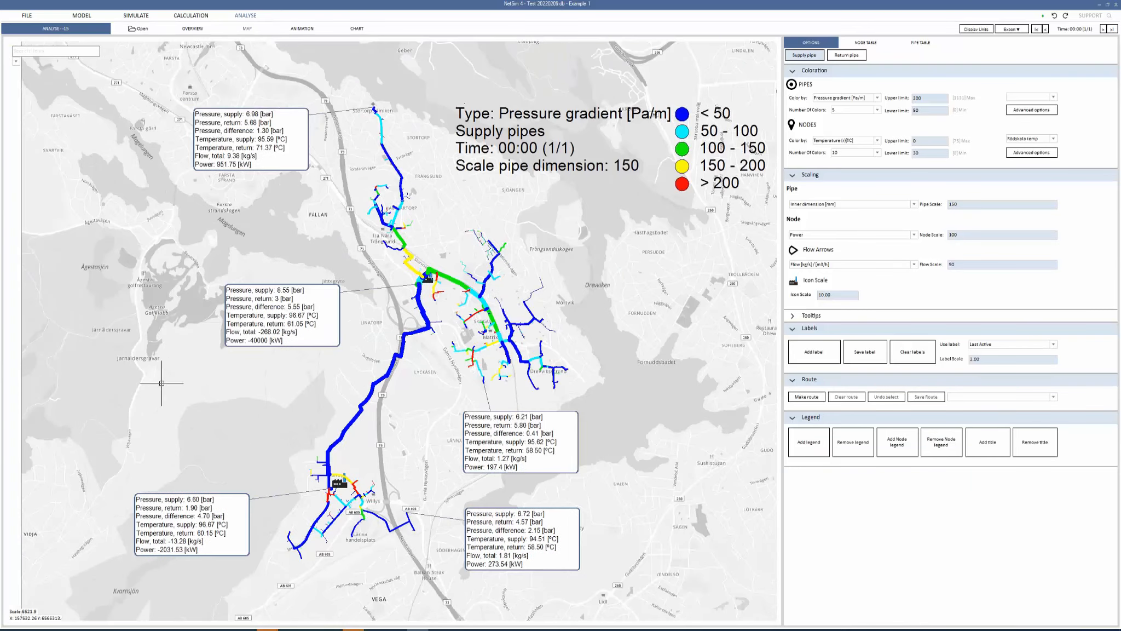
{"action": "left_click_drag", "start_coordinate": [445, 325], "coordinate": [408, 323]}
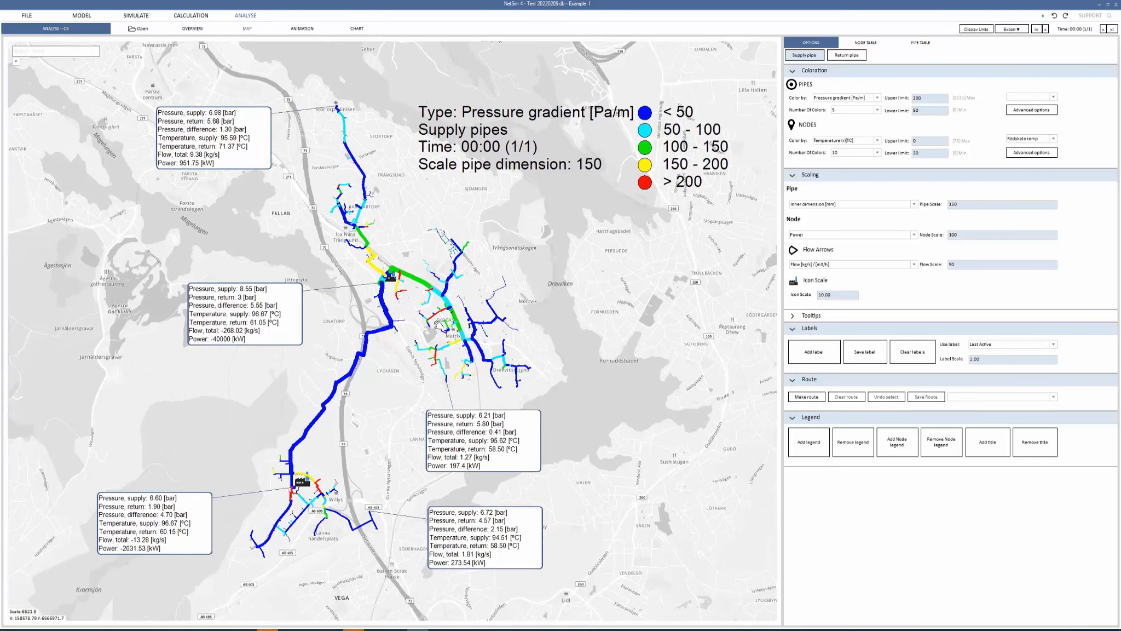
Step: Color the supply pipes by pressure difference [bar] again
{"action": "left_click", "coordinate": [877, 98]}
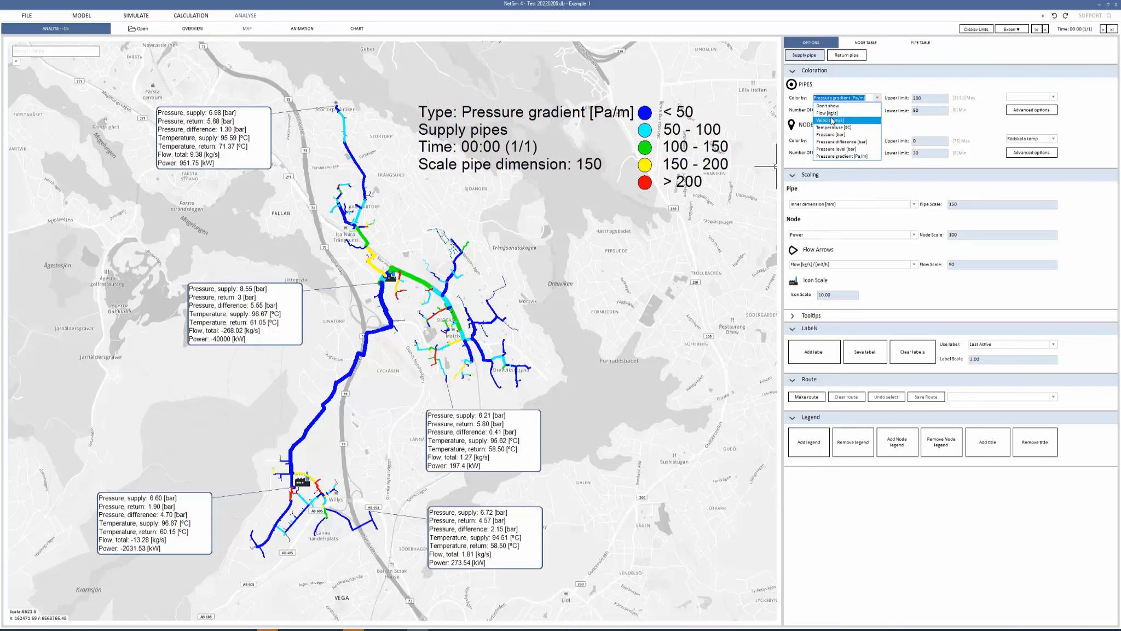
{"action": "left_click", "coordinate": [879, 99]}
{"action": "left_click", "coordinate": [879, 100]}
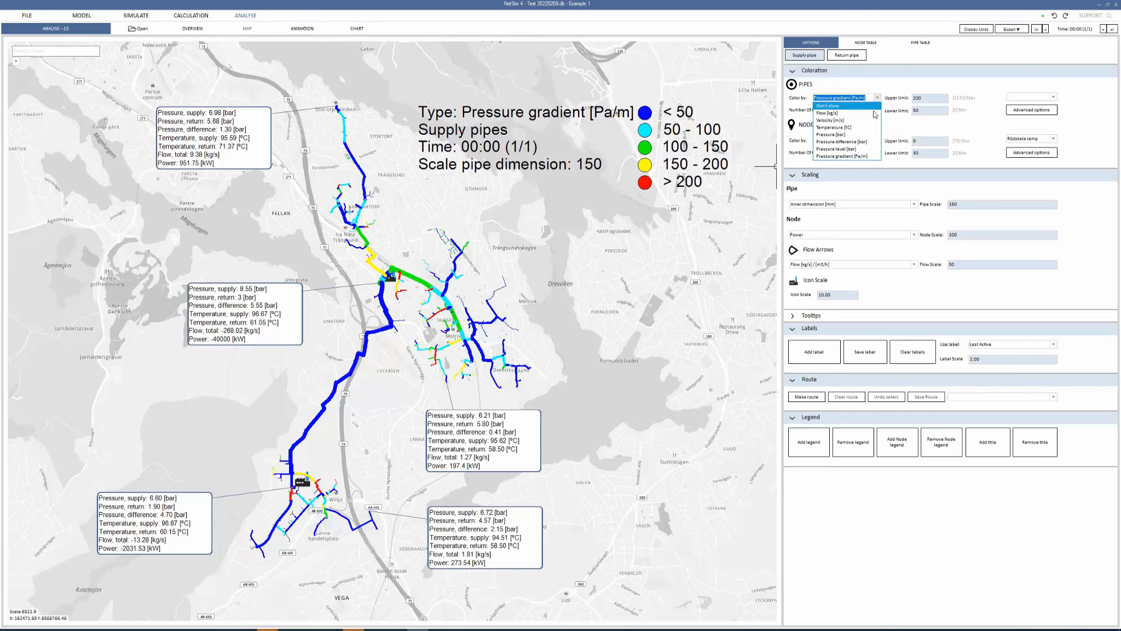
{"action": "left_click", "coordinate": [848, 141]}
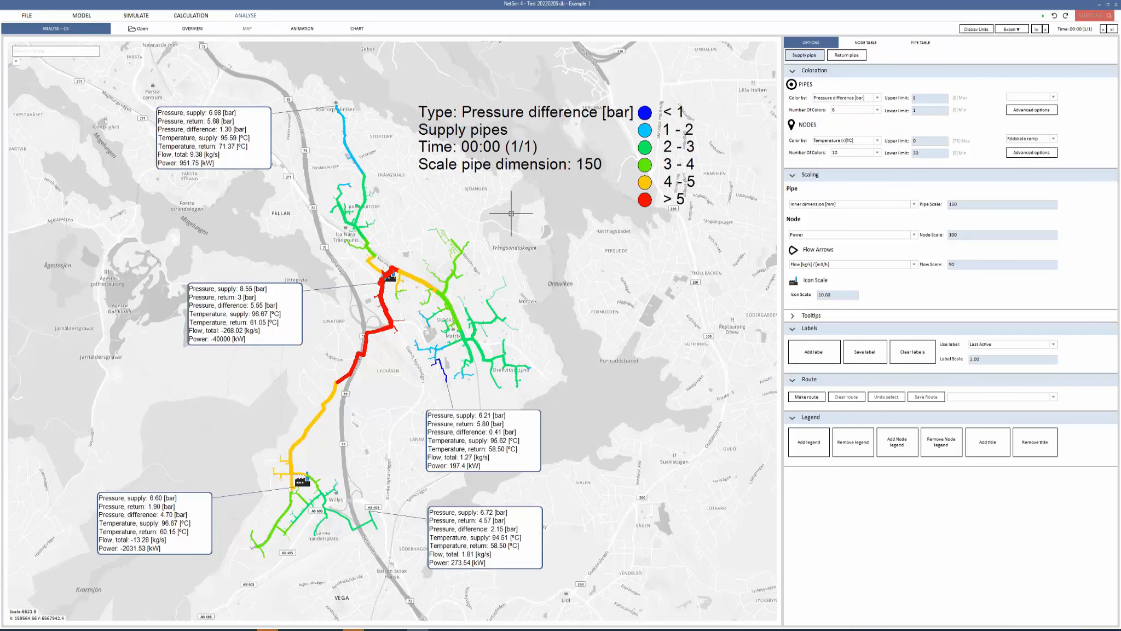
Step: Remove the supply pressure, Pressure (s), from the values shown in the node tooltips and labels
{"action": "scroll", "coordinate": [544, 197], "scroll_direction": "down", "scroll_amount": 1}
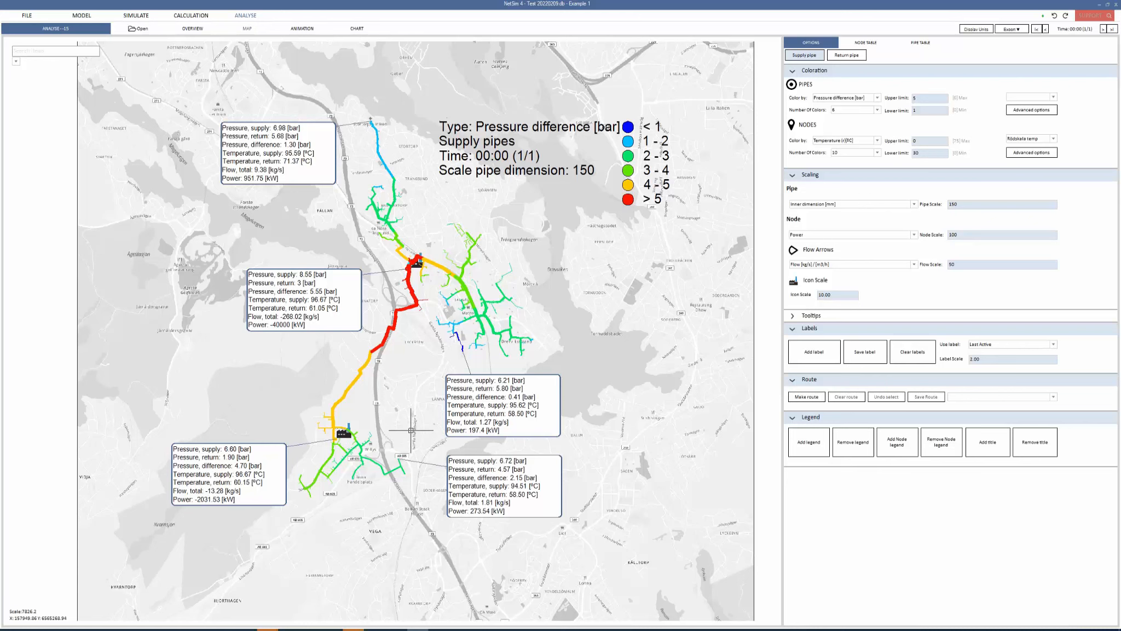
{"action": "mouse_move", "coordinate": [384, 336]}
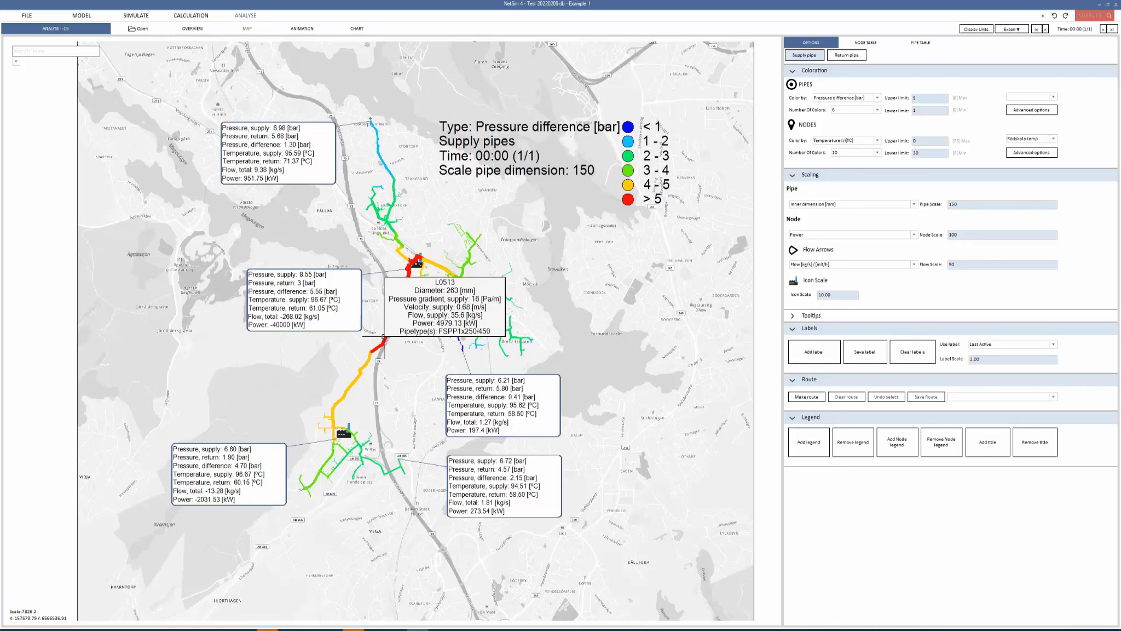
{"action": "left_click", "coordinate": [794, 317]}
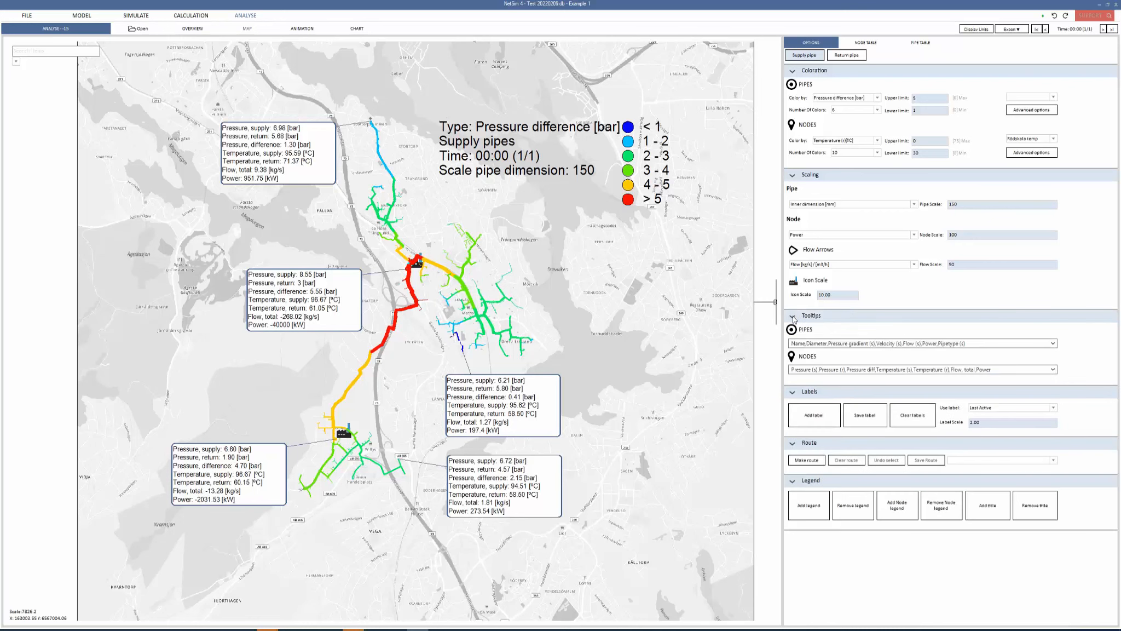
{"action": "left_click", "coordinate": [1052, 370]}
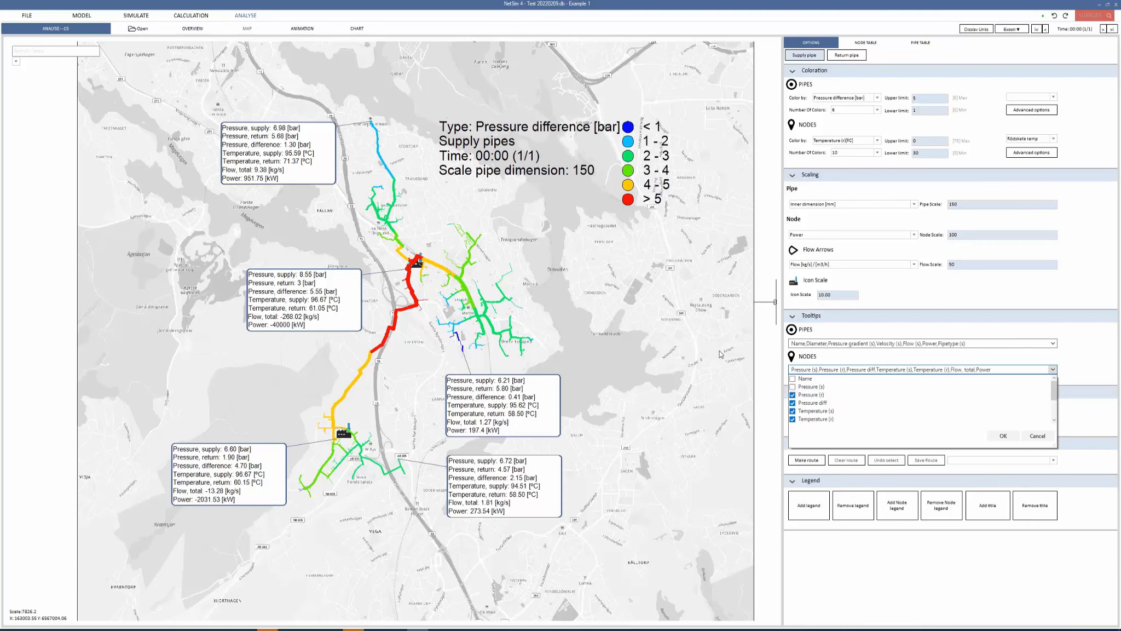
{"action": "left_click", "coordinate": [891, 362]}
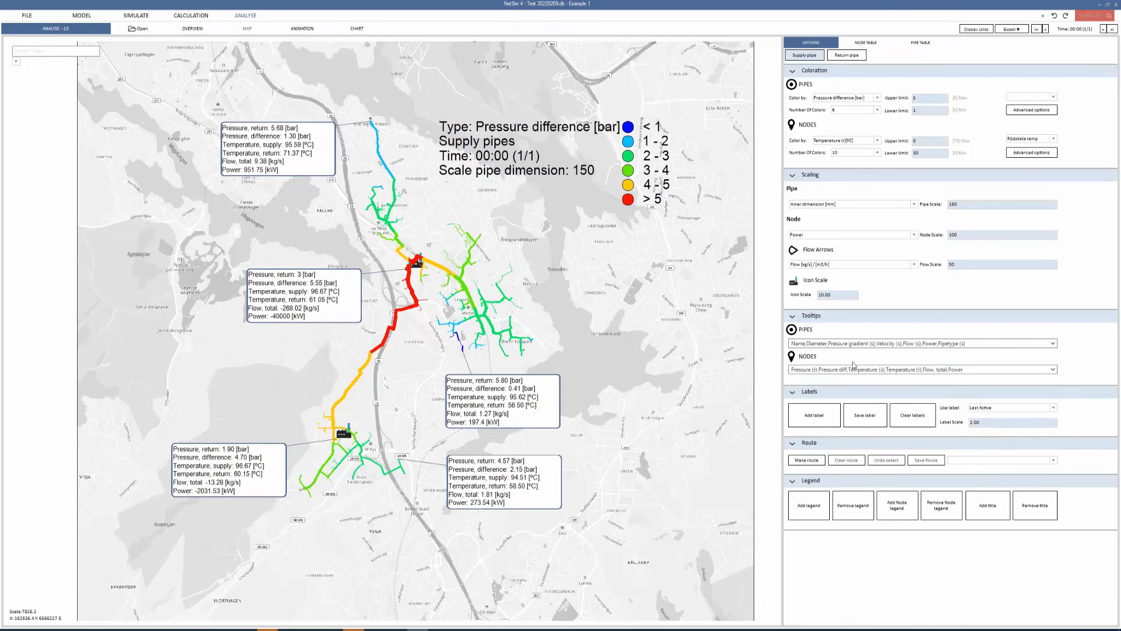
Step: Include Pressure (s) in the node tooltips again
{"action": "left_click", "coordinate": [1053, 370]}
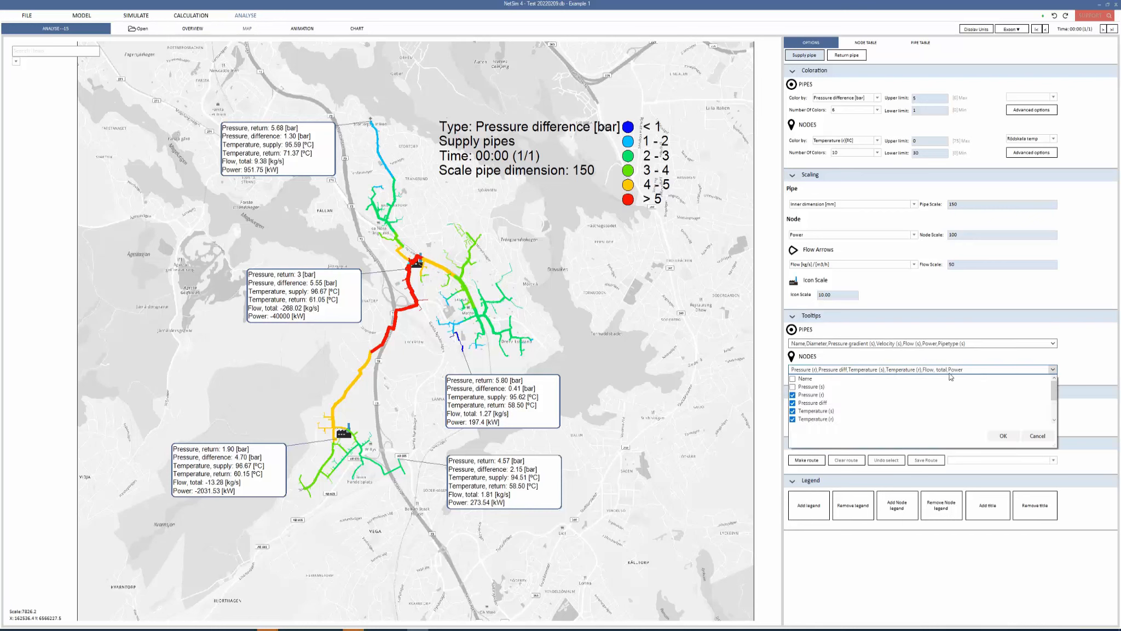
{"action": "left_click", "coordinate": [793, 386]}
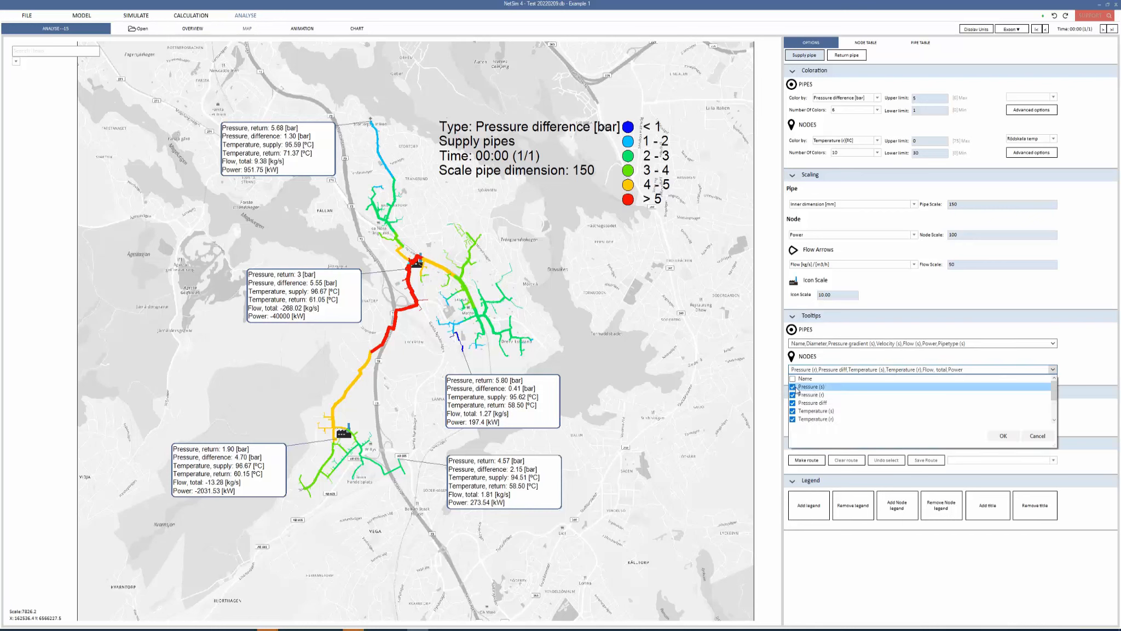
{"action": "left_click", "coordinate": [1004, 436]}
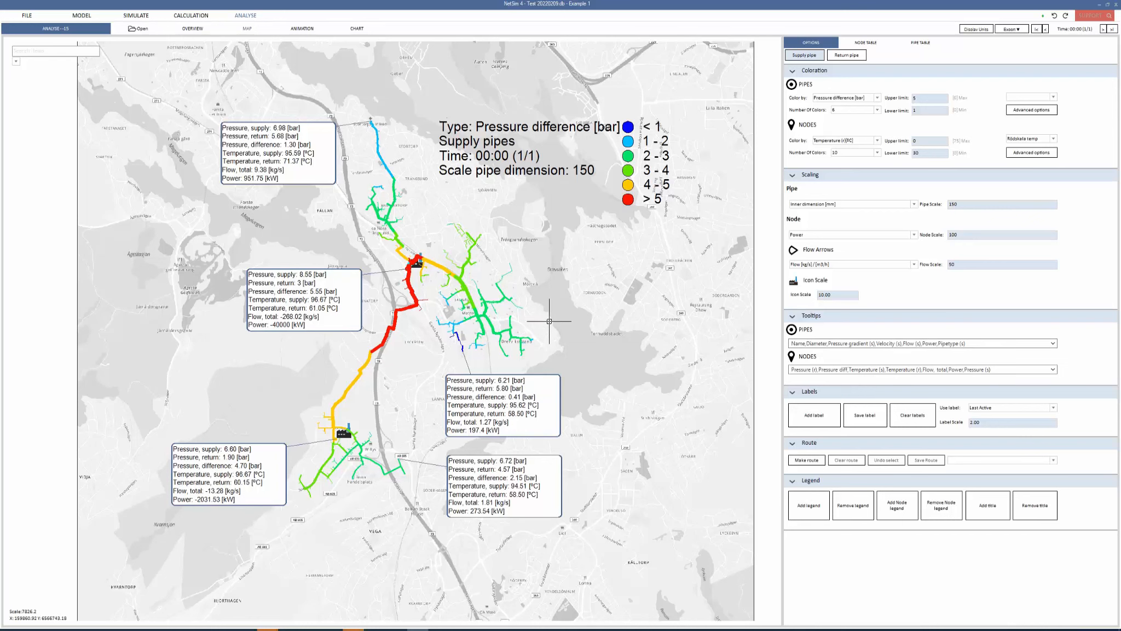
Step: Show the Nodes layer on the map and add a node legend on the empty area below the pipe legend
{"action": "left_click", "coordinate": [16, 61]}
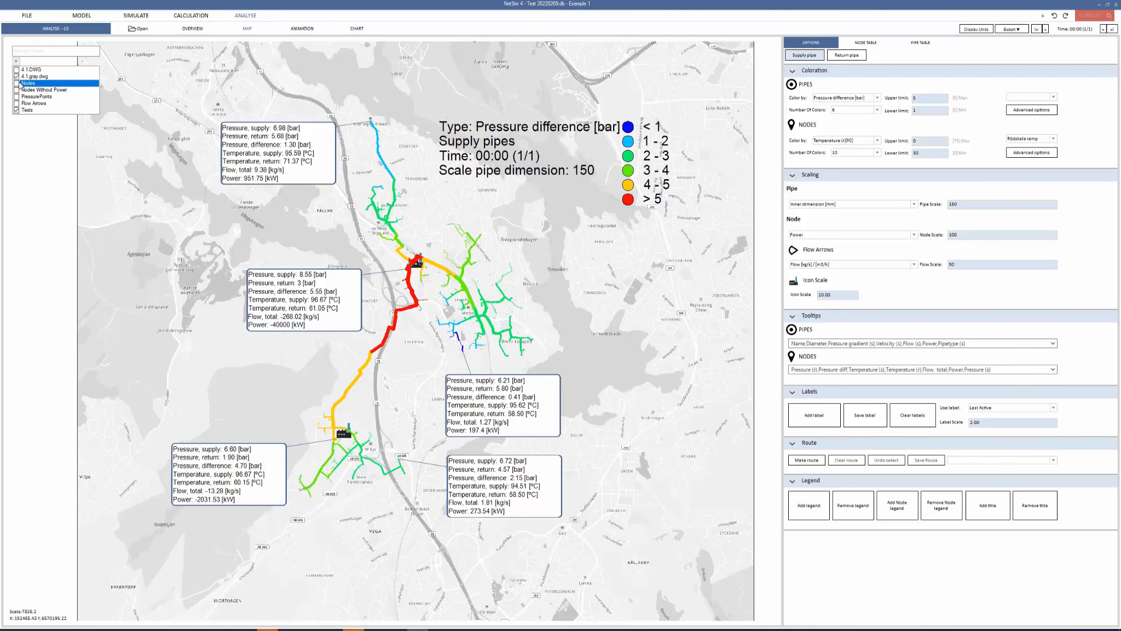
{"action": "left_click", "coordinate": [21, 85]}
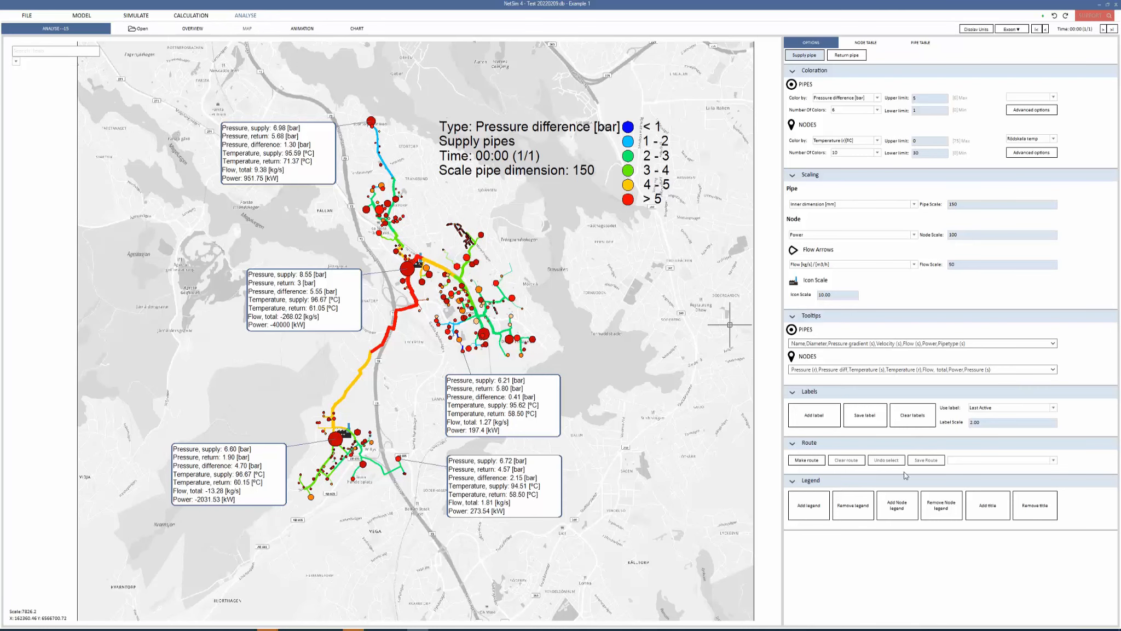
{"action": "scroll", "coordinate": [685, 390], "scroll_direction": "up", "scroll_amount": 1}
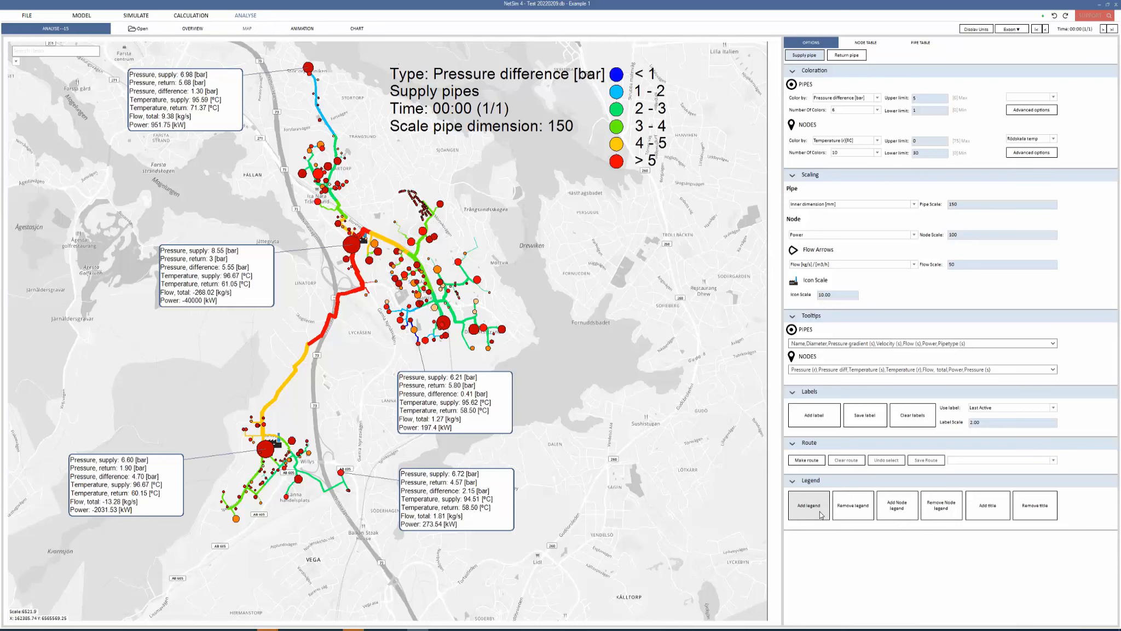
{"action": "left_click", "coordinate": [897, 505]}
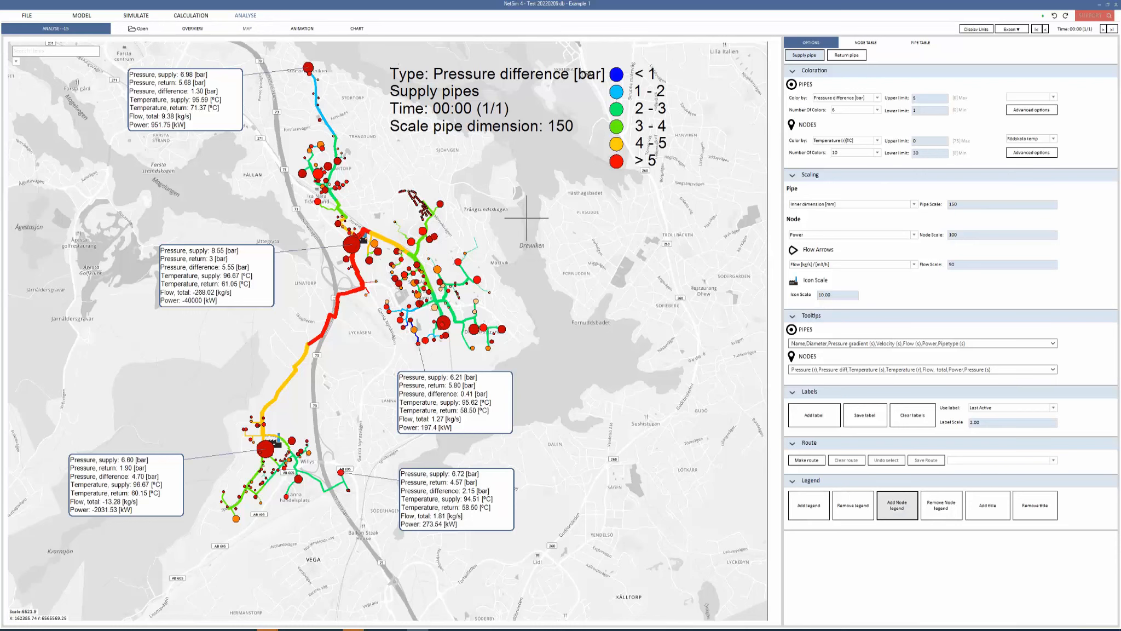
{"action": "left_click", "coordinate": [511, 213]}
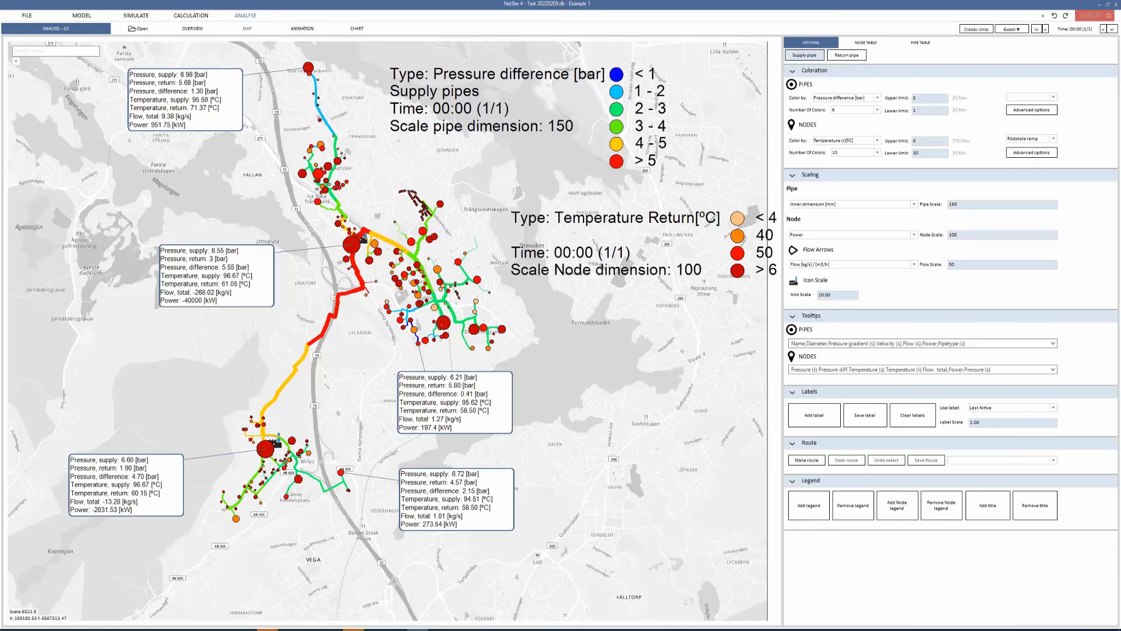
{"action": "scroll", "coordinate": [463, 258], "scroll_direction": "down", "scroll_amount": 1}
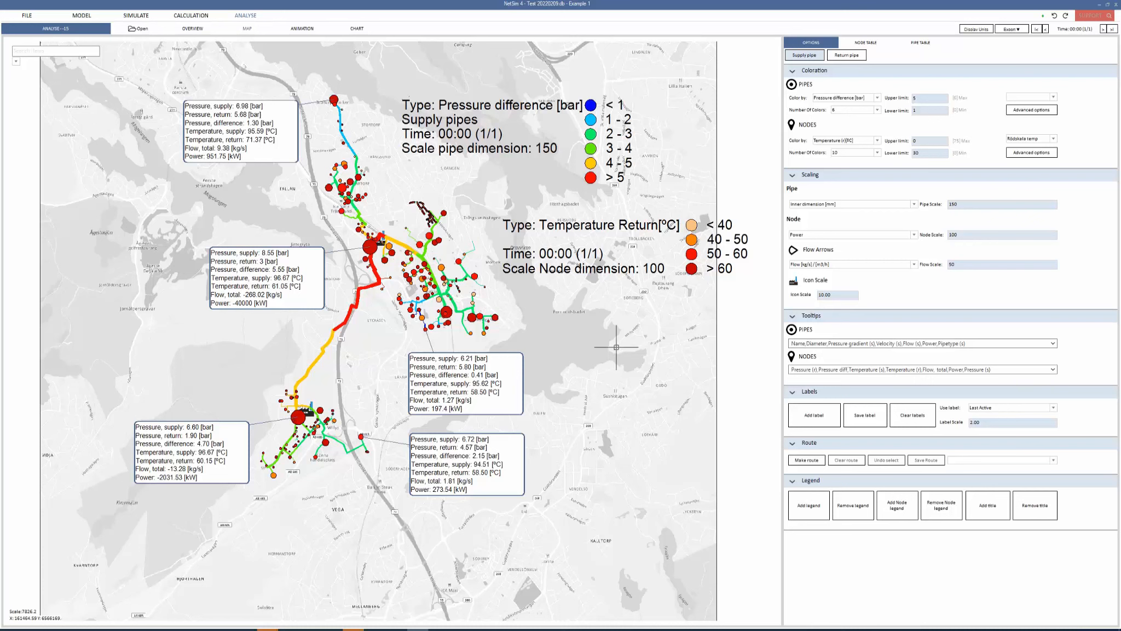
Step: Examine the nodes' return temperature colors and power-scaled sizes across the network, including the dense area around Trångsund and Skogås
{"action": "mouse_move", "coordinate": [335, 106]}
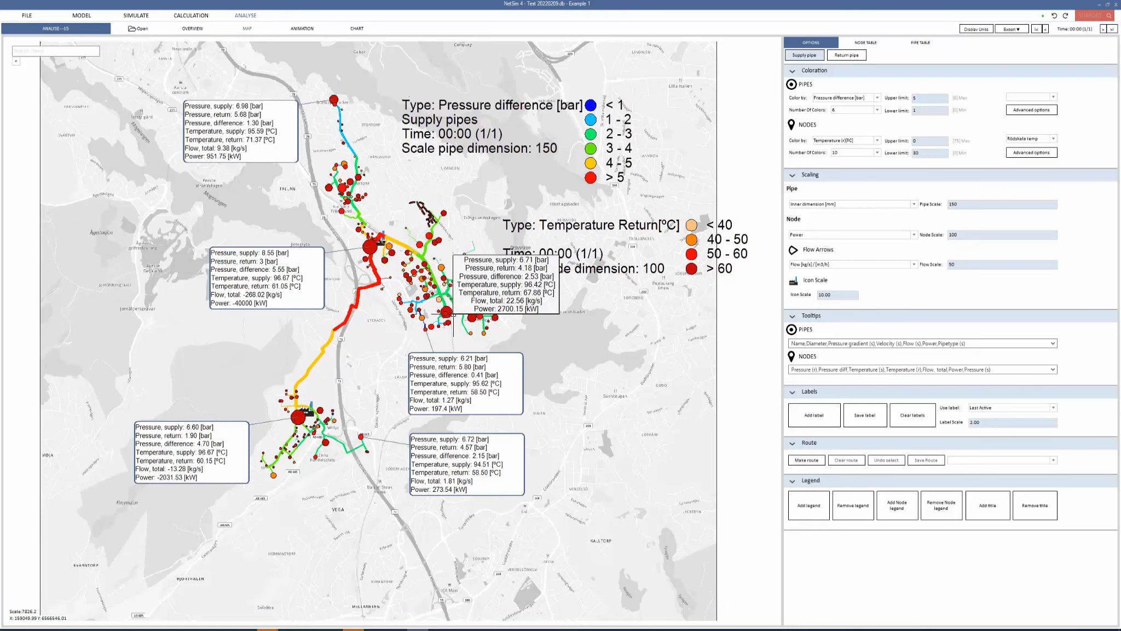
{"action": "mouse_move", "coordinate": [334, 101]}
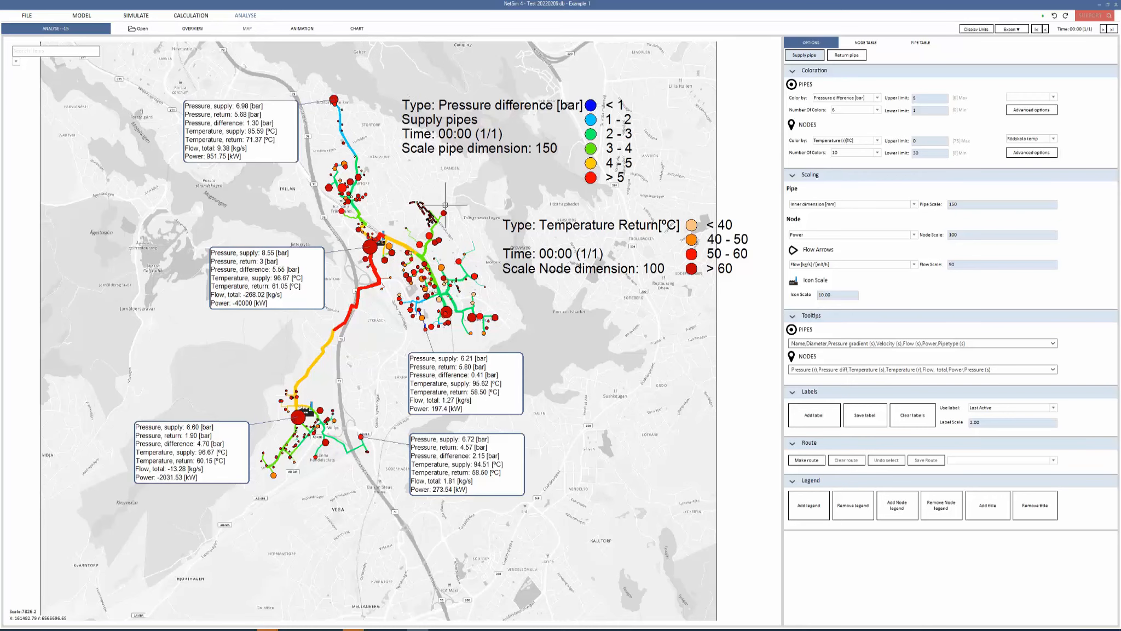
{"action": "scroll", "coordinate": [432, 190], "scroll_direction": "up", "scroll_amount": 3}
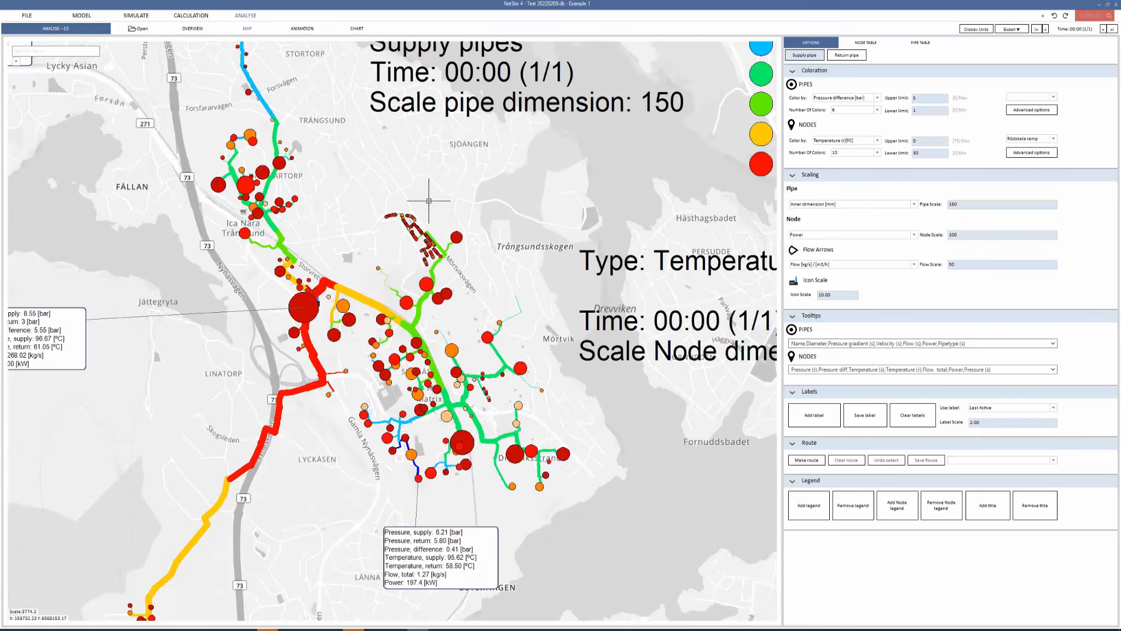
{"action": "scroll", "coordinate": [430, 202], "scroll_direction": "up", "scroll_amount": 1}
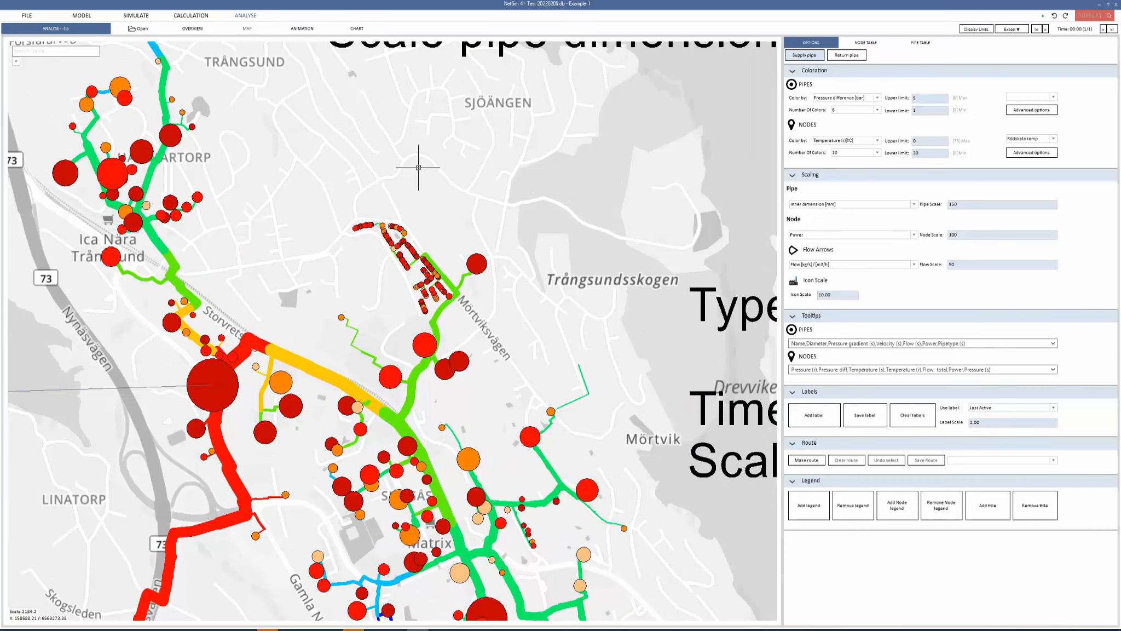
{"action": "scroll", "coordinate": [433, 168], "scroll_direction": "down", "scroll_amount": 2}
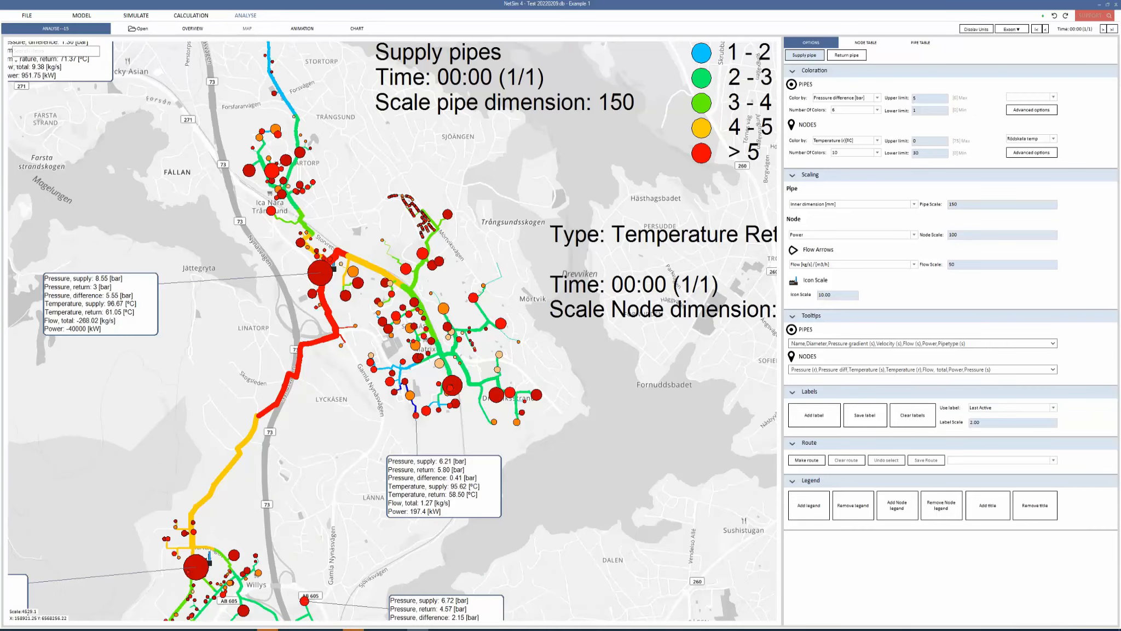
{"action": "scroll", "coordinate": [605, 414], "scroll_direction": "down", "scroll_amount": 1}
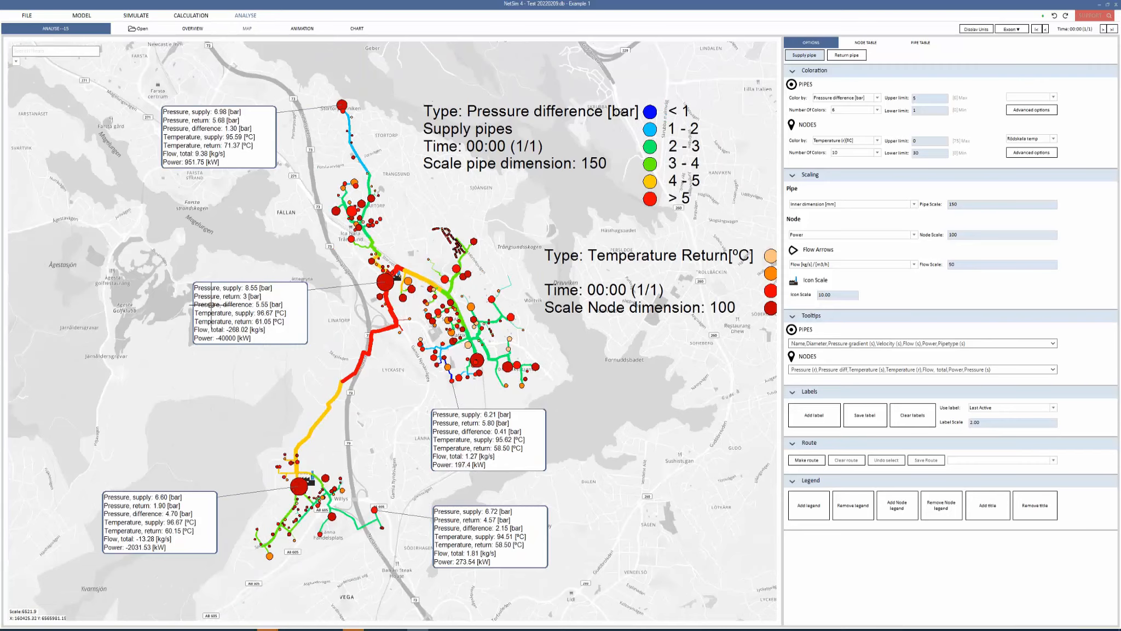
{"action": "scroll", "coordinate": [116, 275], "scroll_direction": "down", "scroll_amount": 1}
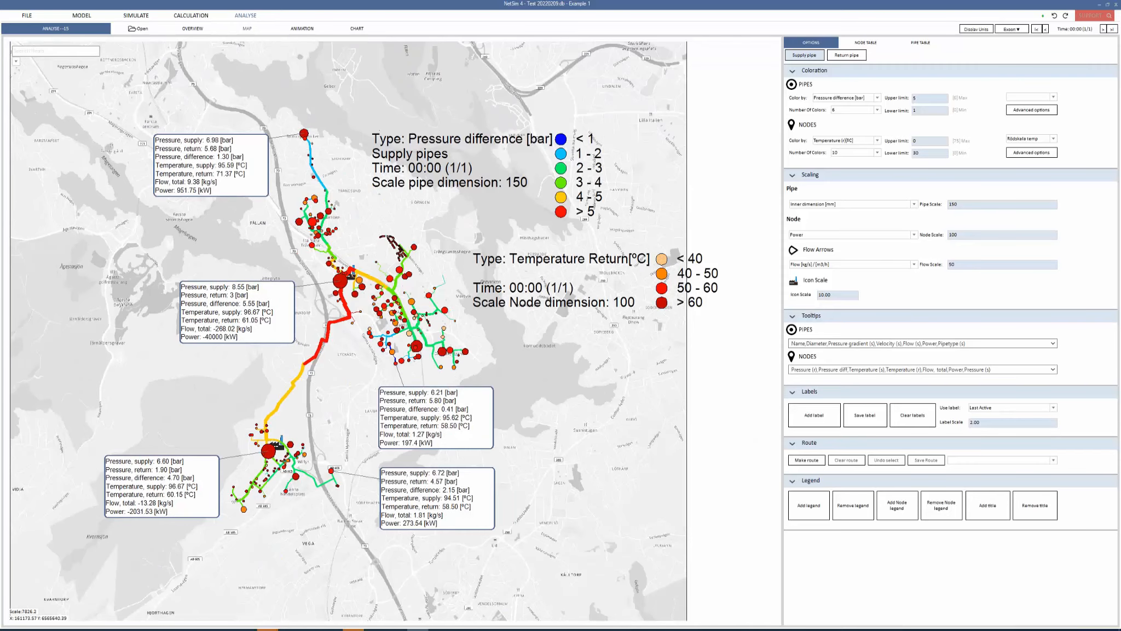
{"action": "scroll", "coordinate": [578, 413], "scroll_direction": "up", "scroll_amount": 1}
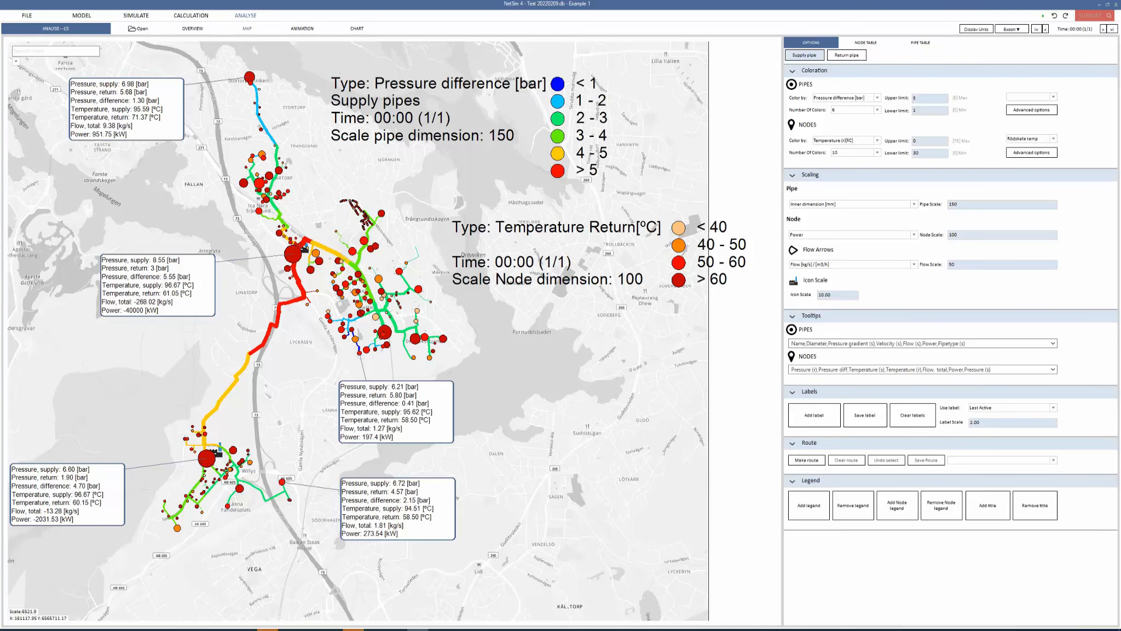
{"action": "scroll", "coordinate": [572, 409], "scroll_direction": "down", "scroll_amount": 1}
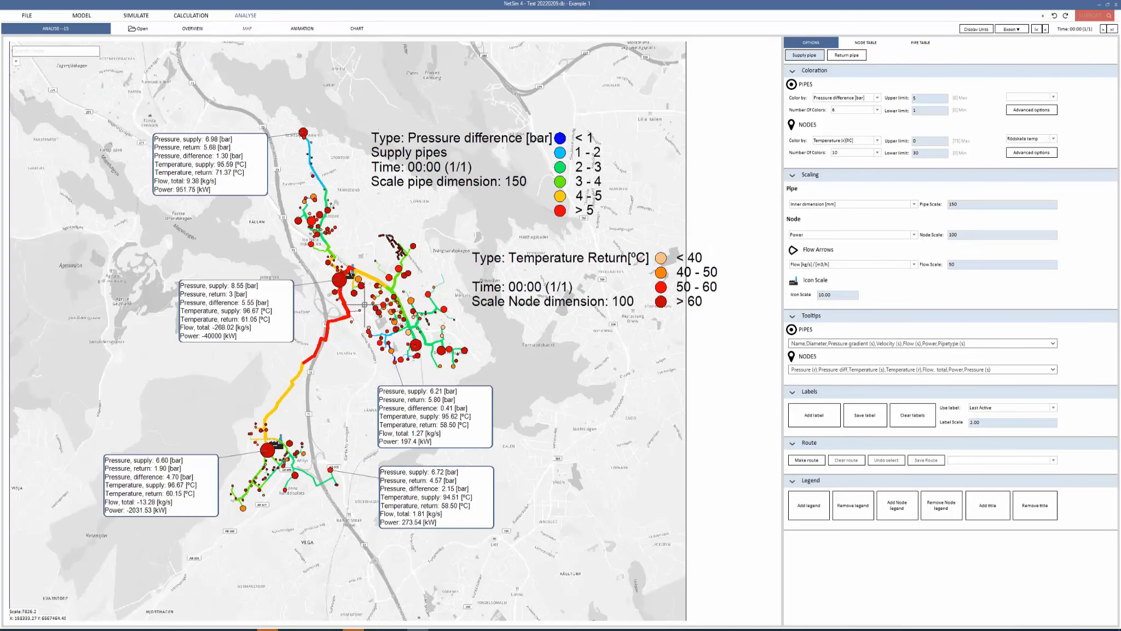
{"action": "mouse_move", "coordinate": [313, 350]}
Step: Try the saved Difftryck bar color scheme on the supply pipes, then return the pipe coloration to Use Standard
{"action": "left_click", "coordinate": [1053, 97]}
{"action": "left_click", "coordinate": [1013, 114]}
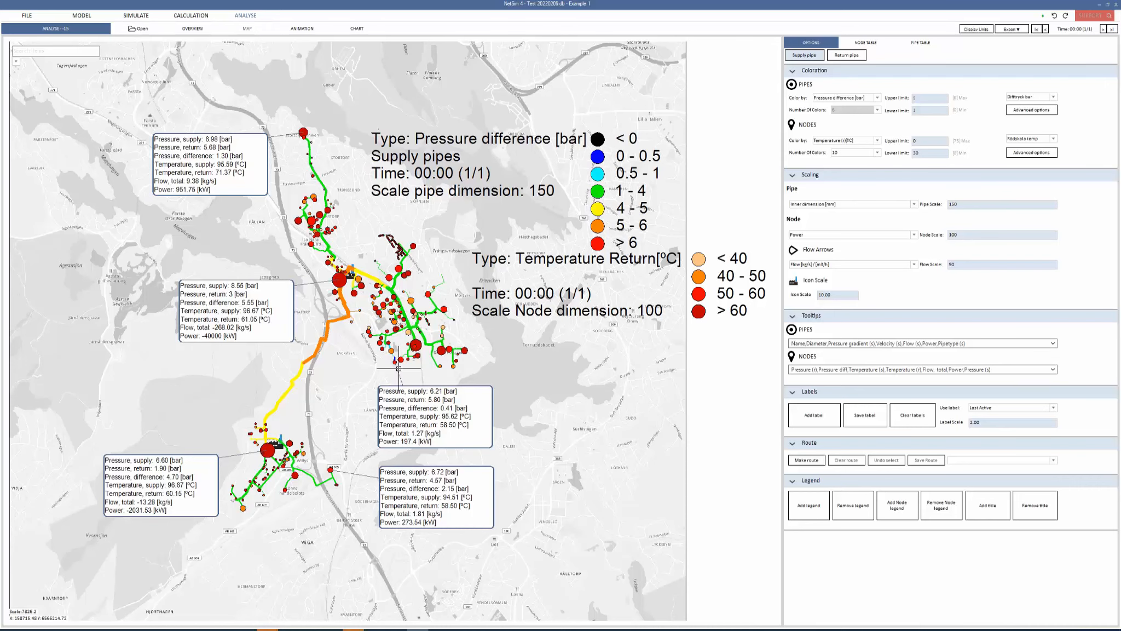
{"action": "mouse_move", "coordinate": [401, 361]}
{"action": "left_click", "coordinate": [1054, 97]}
{"action": "left_click", "coordinate": [1024, 110]}
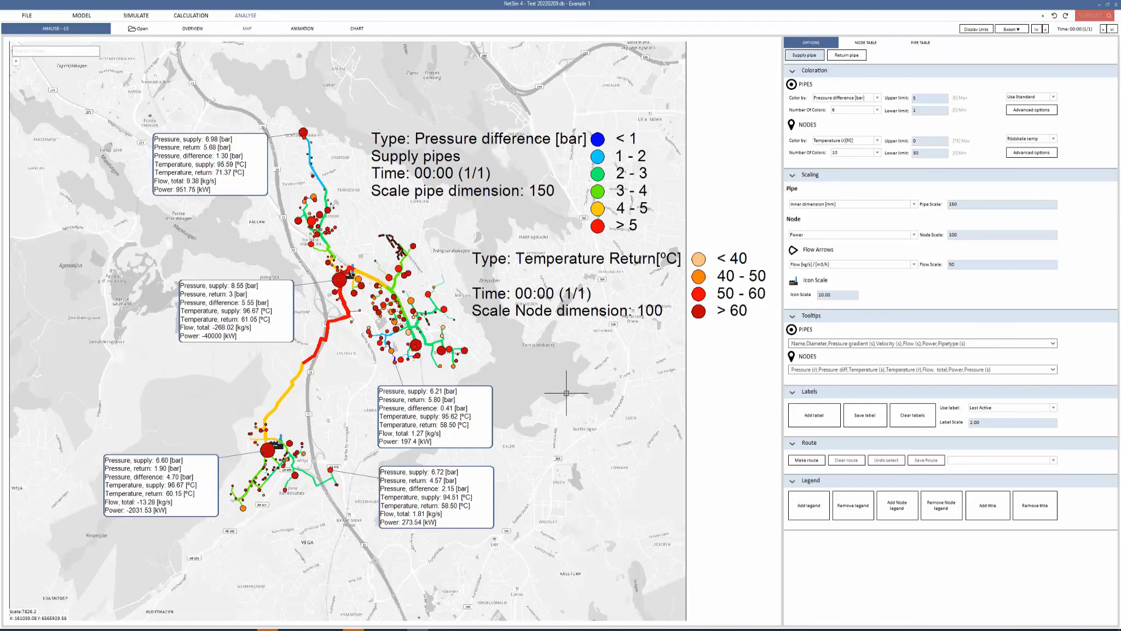
Step: Make a route from the northern production plant to the labelled end node with the lowest pressure difference, southwest of Matrix in Skogås
{"action": "left_click", "coordinate": [807, 460]}
{"action": "scroll", "coordinate": [342, 287], "scroll_direction": "up", "scroll_amount": 2}
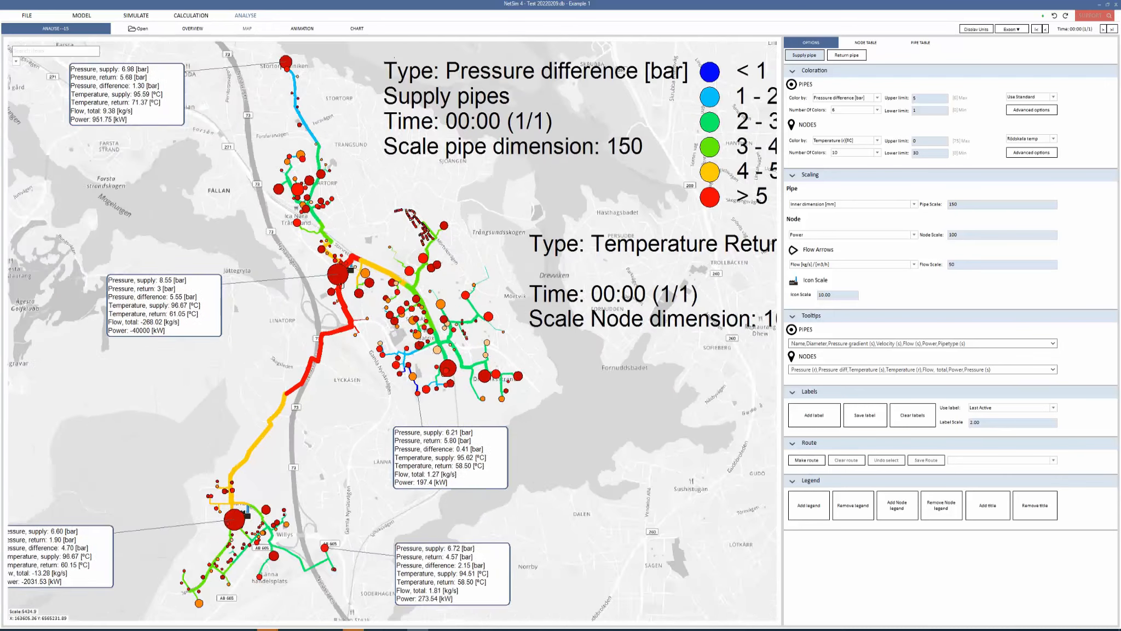
{"action": "left_click", "coordinate": [350, 268]}
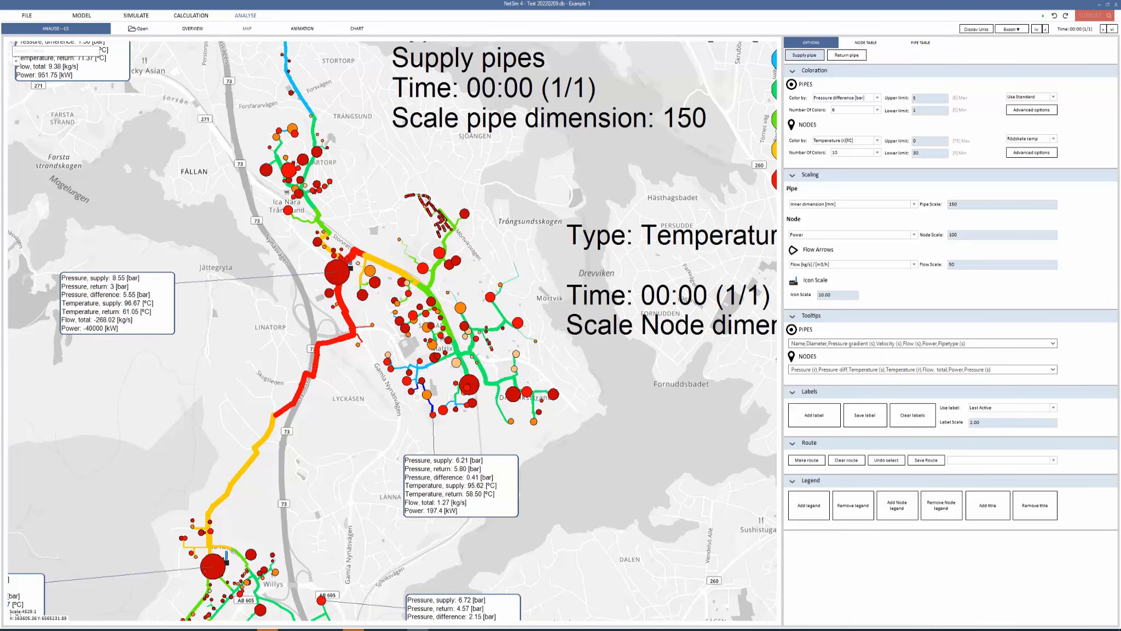
{"action": "scroll", "coordinate": [444, 422], "scroll_direction": "up", "scroll_amount": 2}
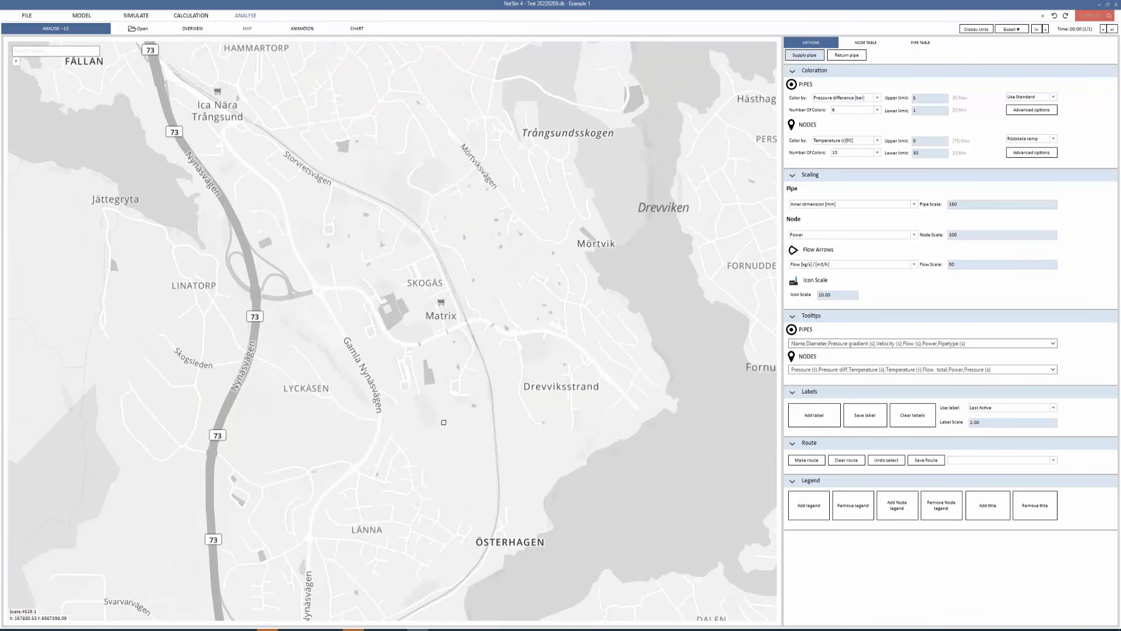
{"action": "left_click", "coordinate": [425, 409]}
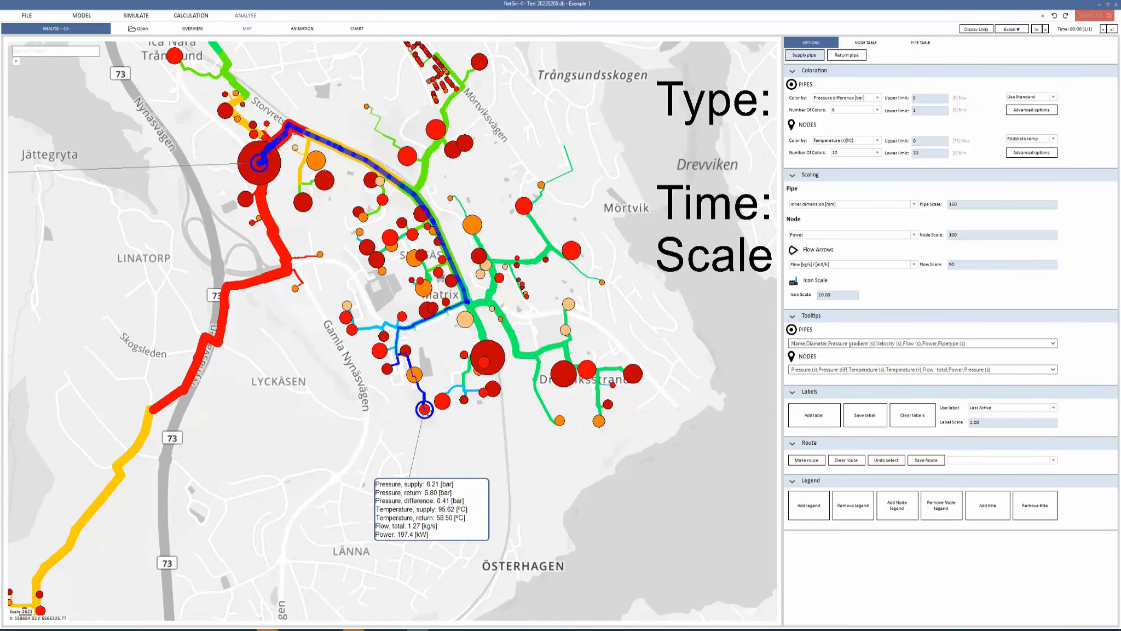
{"action": "scroll", "coordinate": [480, 429], "scroll_direction": "down", "scroll_amount": 1}
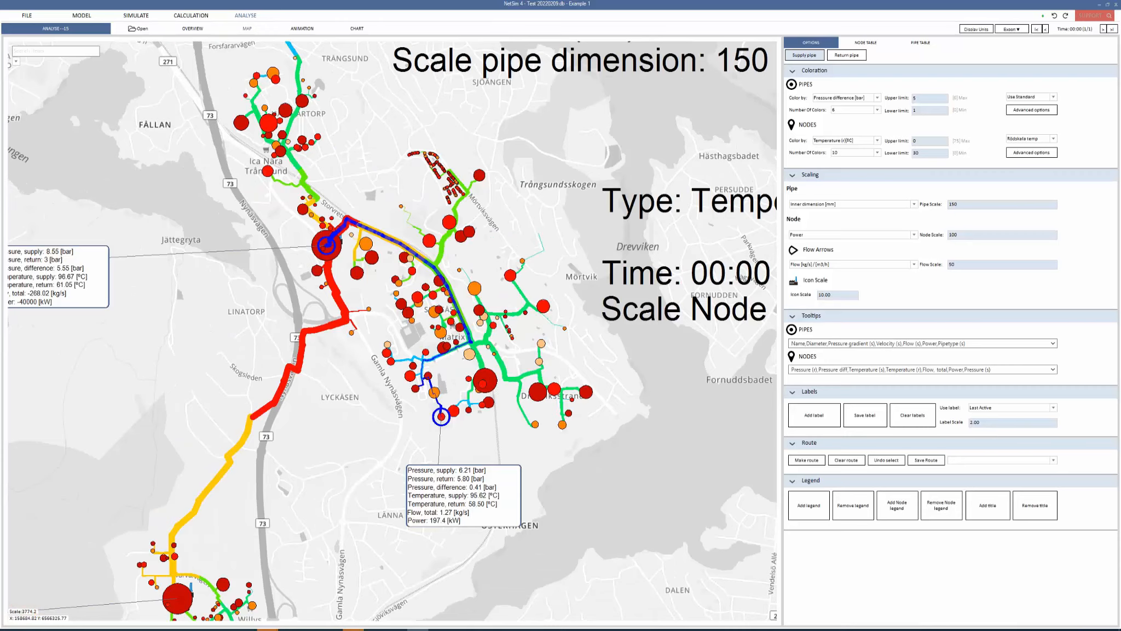
{"action": "scroll", "coordinate": [483, 433], "scroll_direction": "down", "scroll_amount": 2}
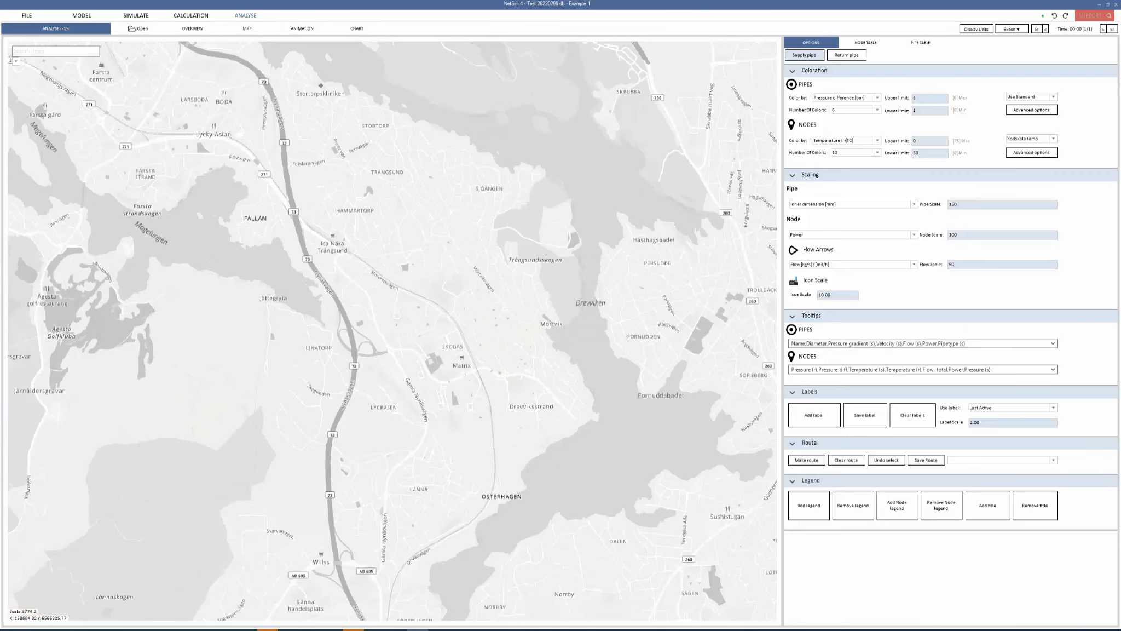
Step: Open the route's chart, plot Pressure [bar] and show the level curve
{"action": "left_click", "coordinate": [355, 29]}
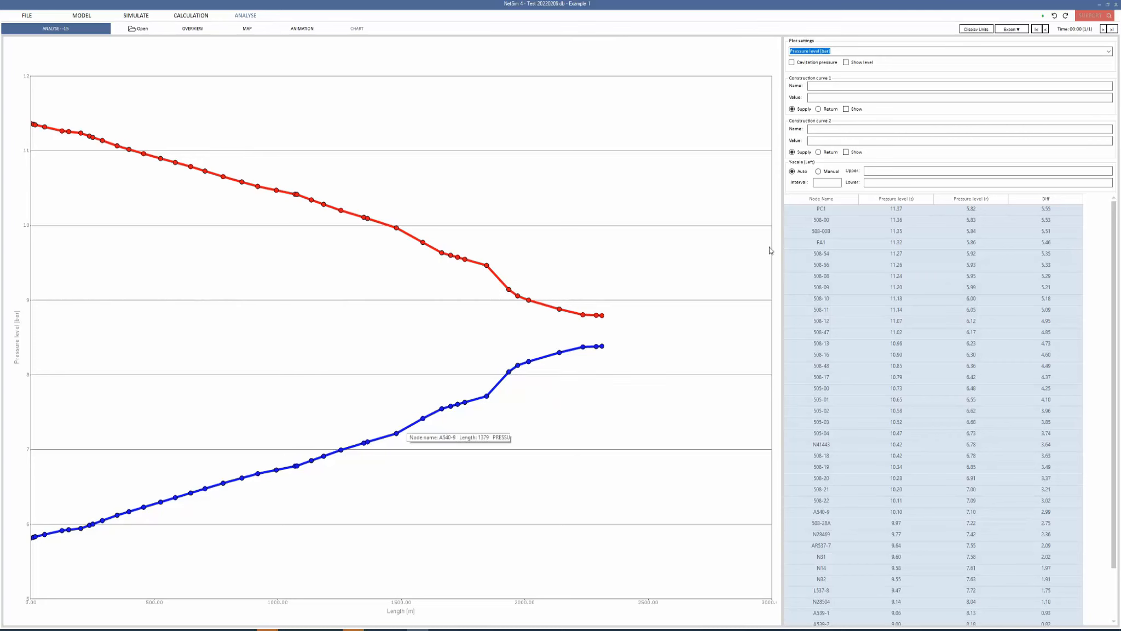
{"action": "left_click", "coordinate": [1111, 54]}
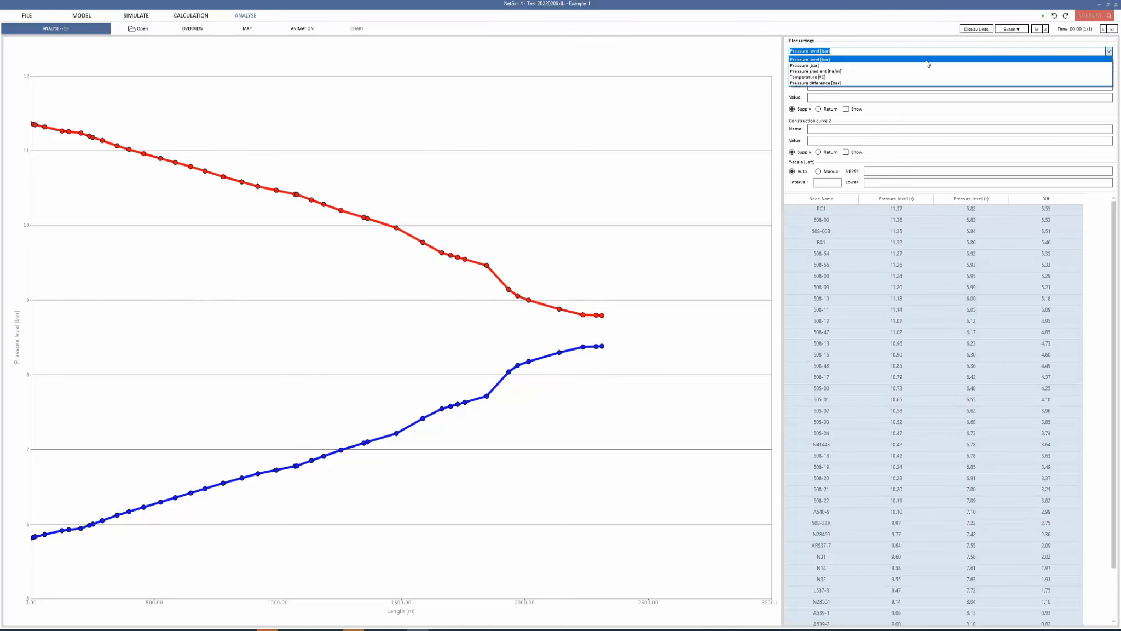
{"action": "left_click", "coordinate": [832, 66]}
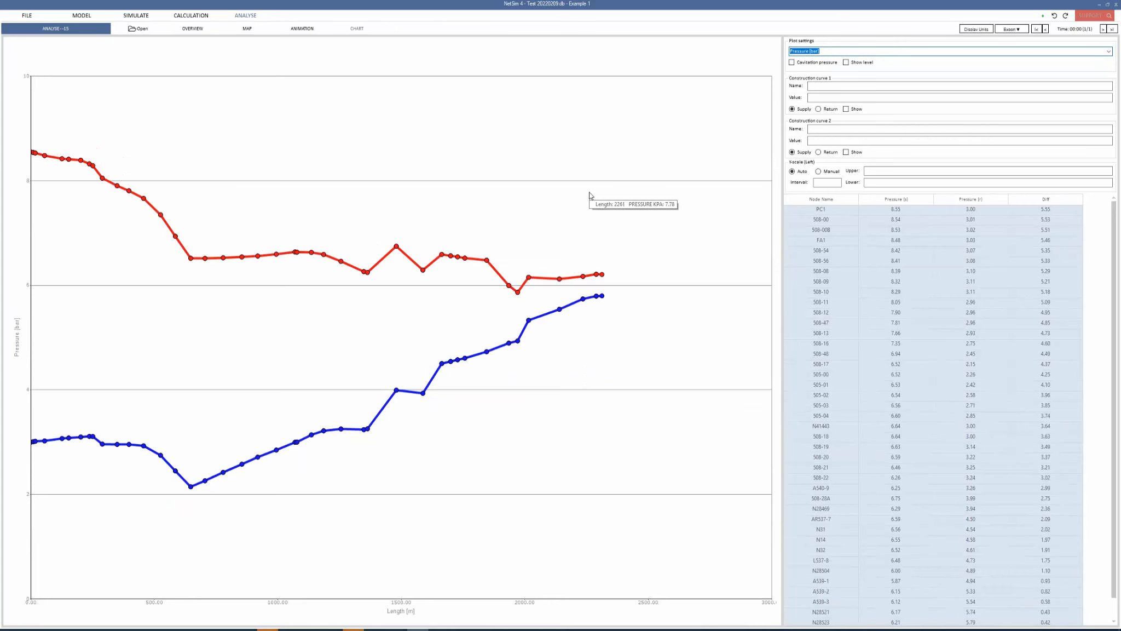
{"action": "left_click", "coordinate": [847, 63]}
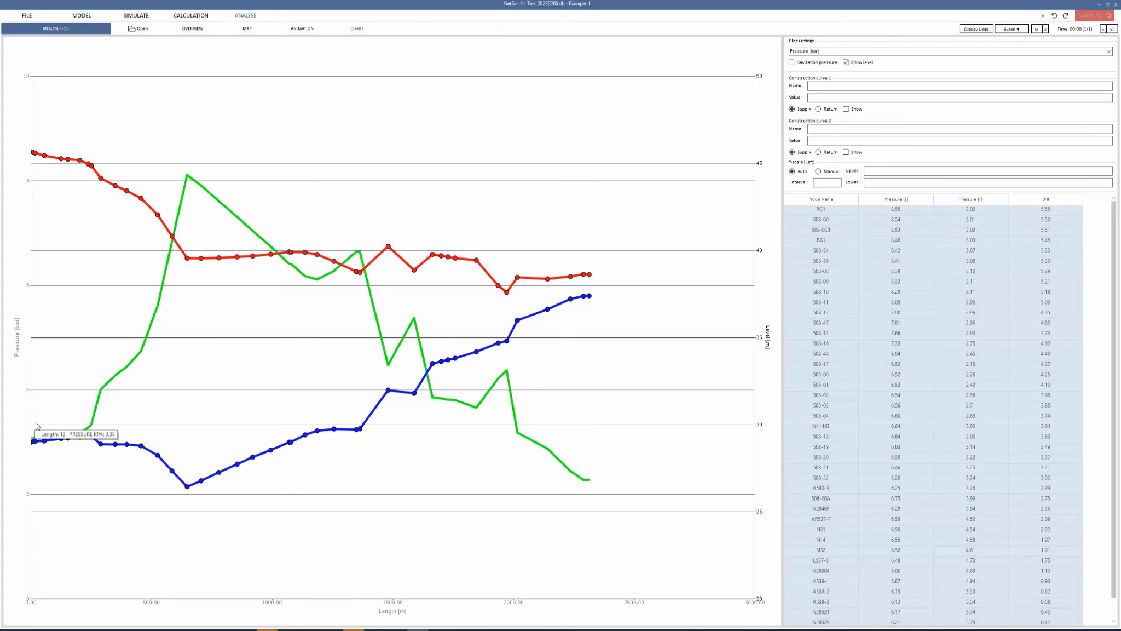